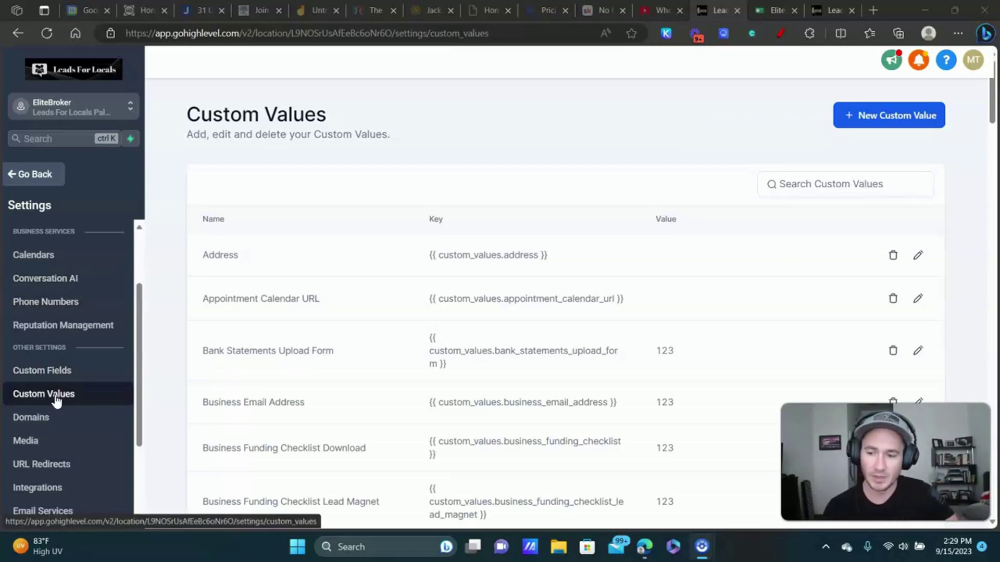
# - Go to the Custom Values page in the EliteBroker sub-account's settings
pyautogui.click(53, 372)
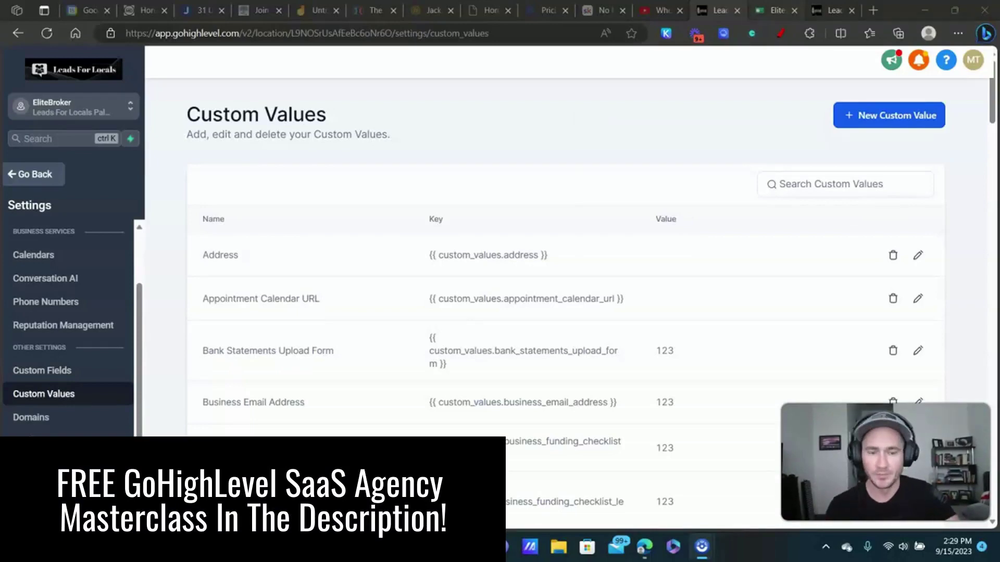
pyautogui.click(771, 9)
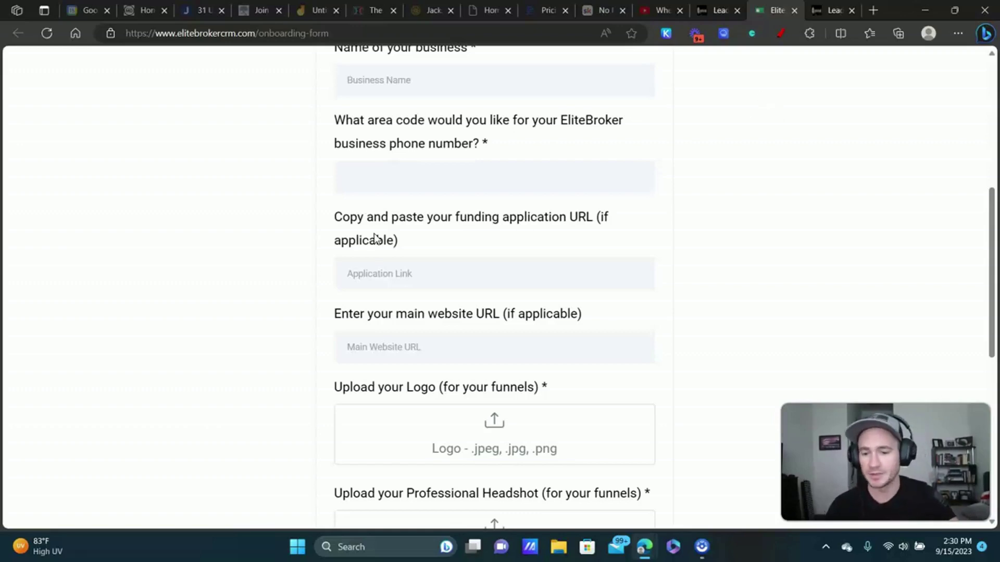
pyautogui.scroll(3, 690, 235)
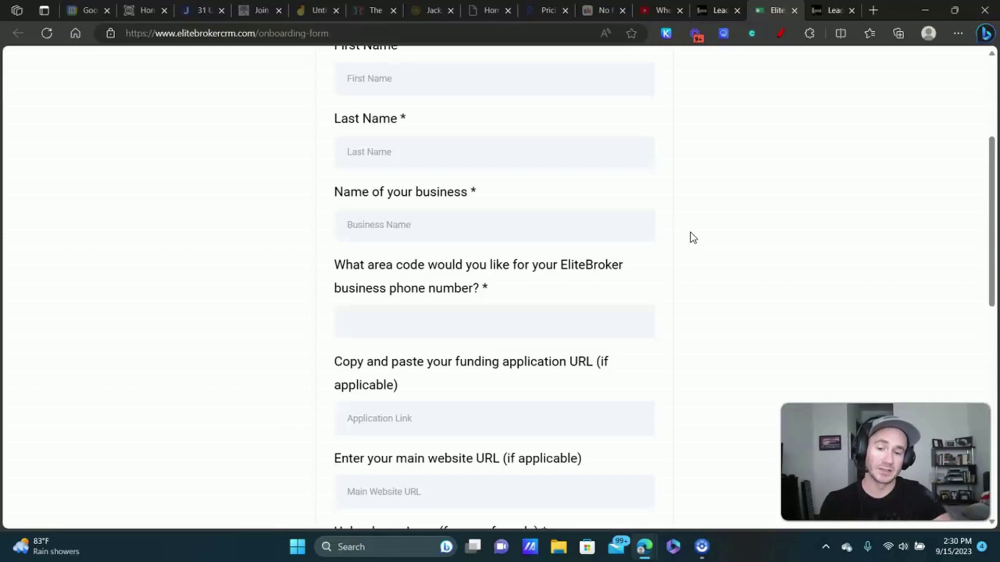
pyautogui.scroll(3, 449, 207)
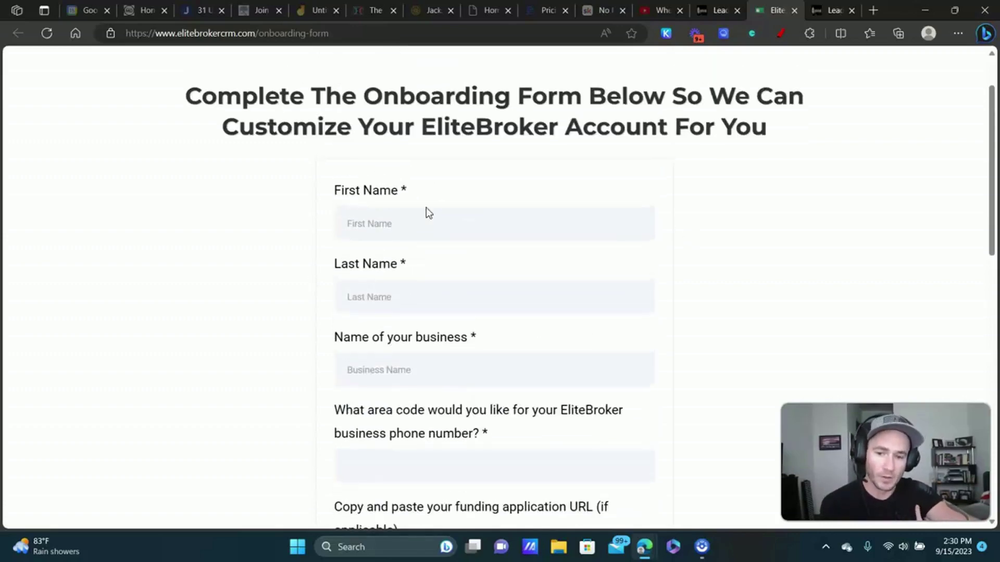
pyautogui.scroll(-4, 437, 305)
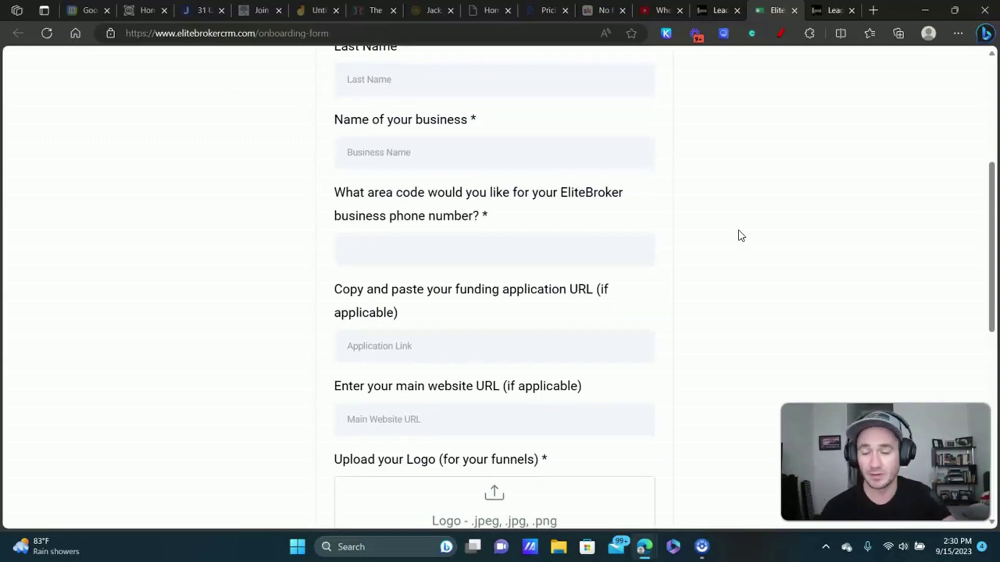
pyautogui.scroll(-2, 468, 203)
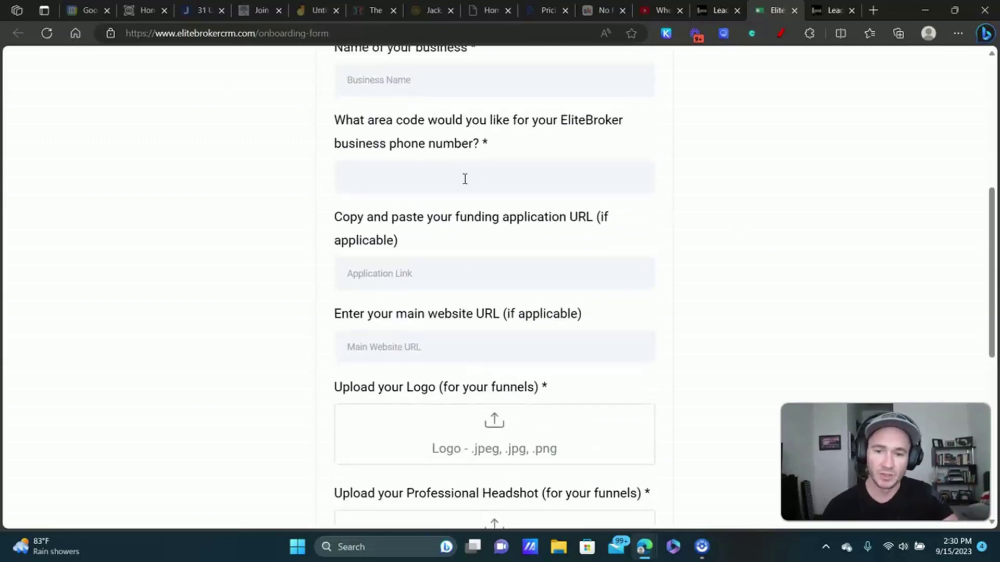
pyautogui.scroll(-3, 402, 239)
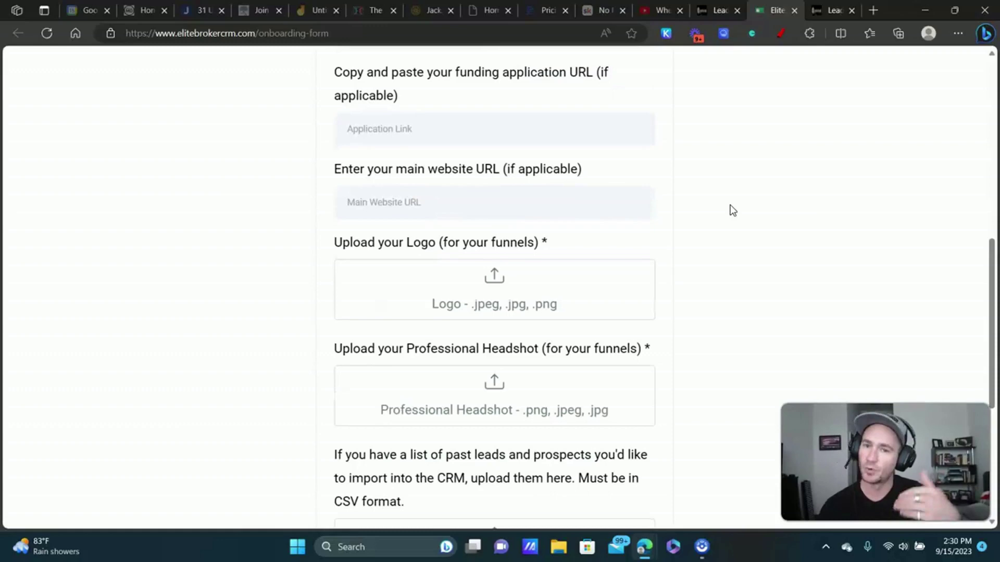
pyautogui.scroll(-2, 816, 171)
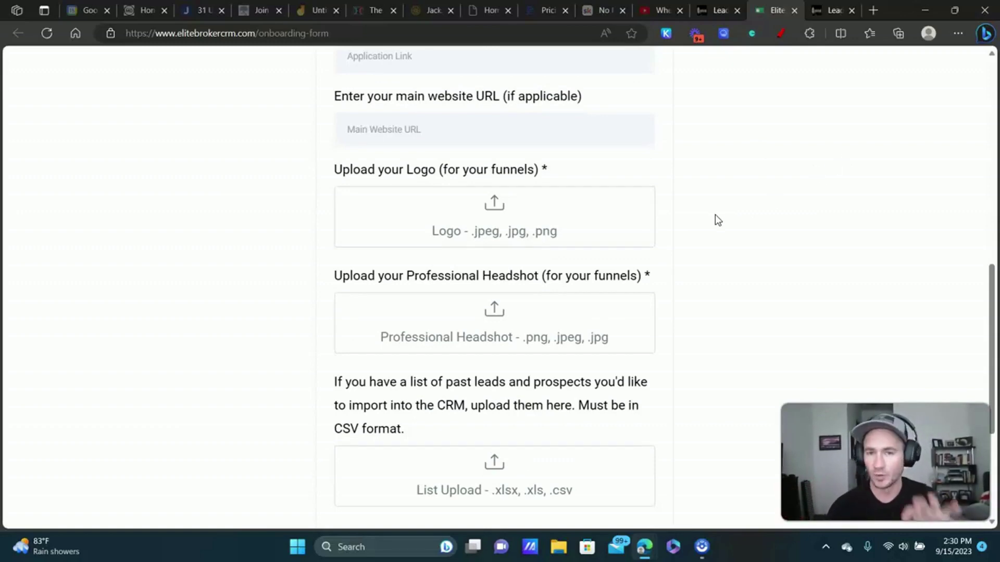
pyautogui.click(719, 10)
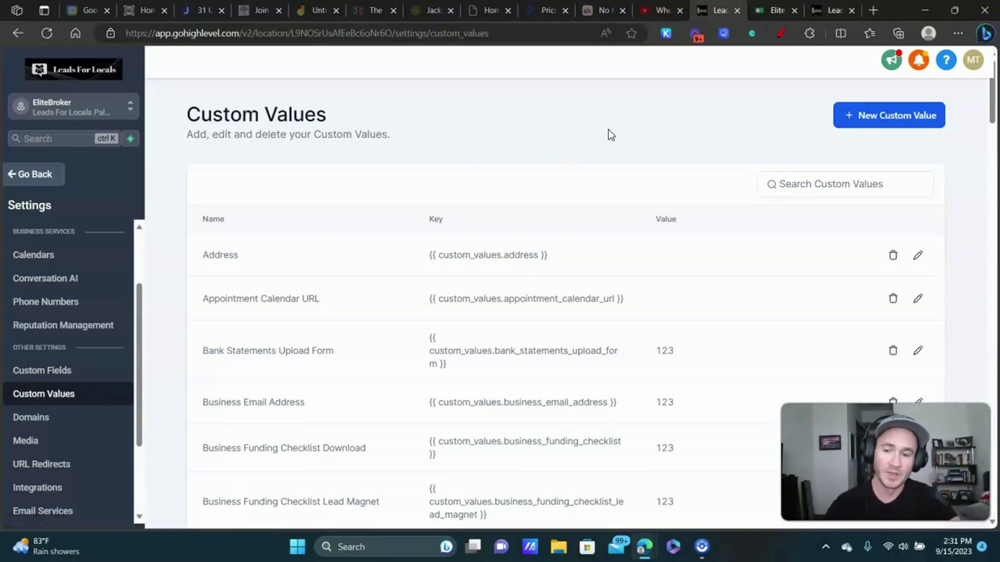
# - Start a new custom value, discard it unsaved, and highlight the Address key
pyautogui.click(875, 117)
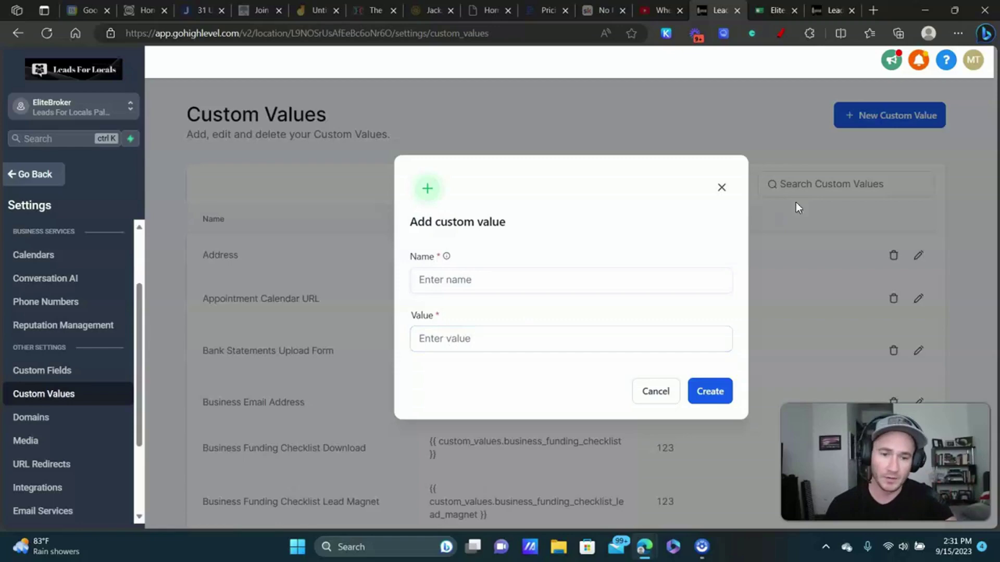
pyautogui.click(721, 188)
pyautogui.moveTo(546, 262); pyautogui.dragTo(429, 258)
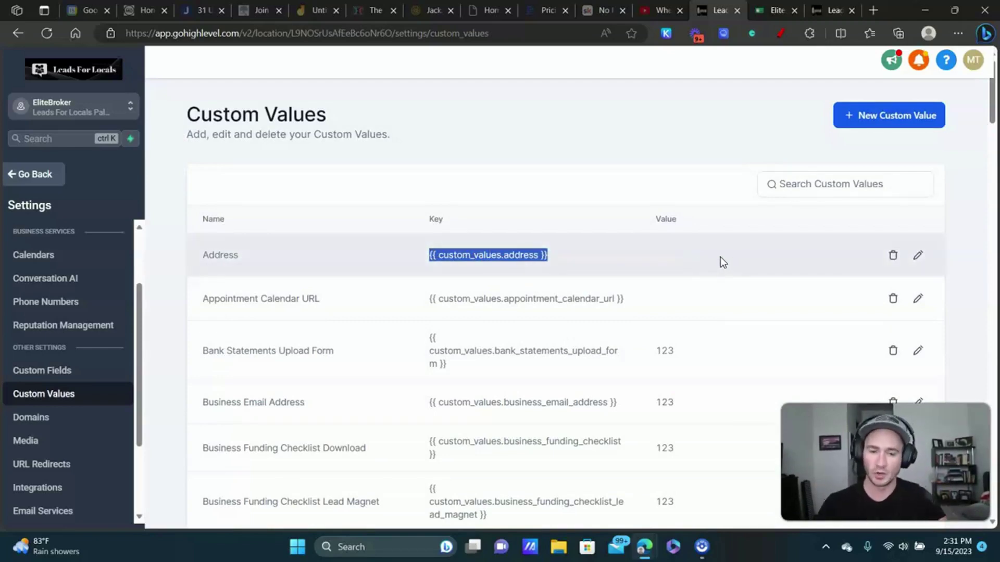
pyautogui.scroll(-3, 770, 271)
pyautogui.click(700, 218)
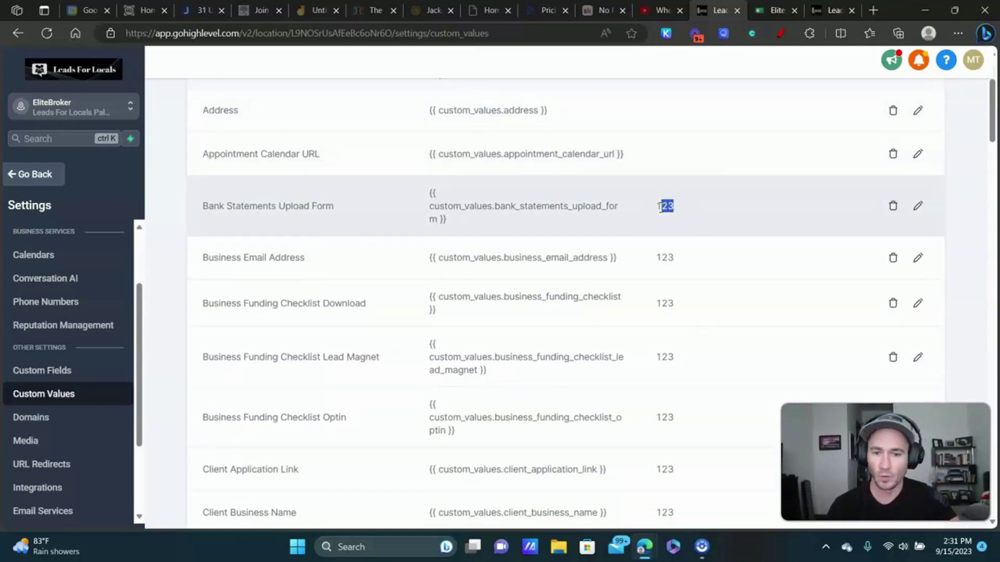
# - Highlight the Bank Statements Upload Form value 123 and its key, then clear the selection
pyautogui.moveTo(660, 208); pyautogui.dragTo(669, 208)
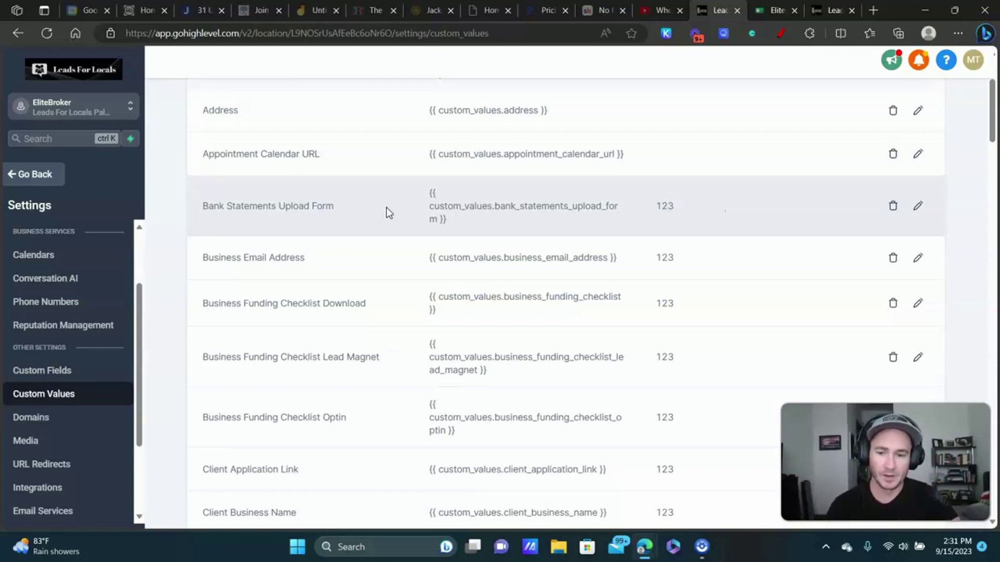
pyautogui.moveTo(461, 224); pyautogui.dragTo(430, 192)
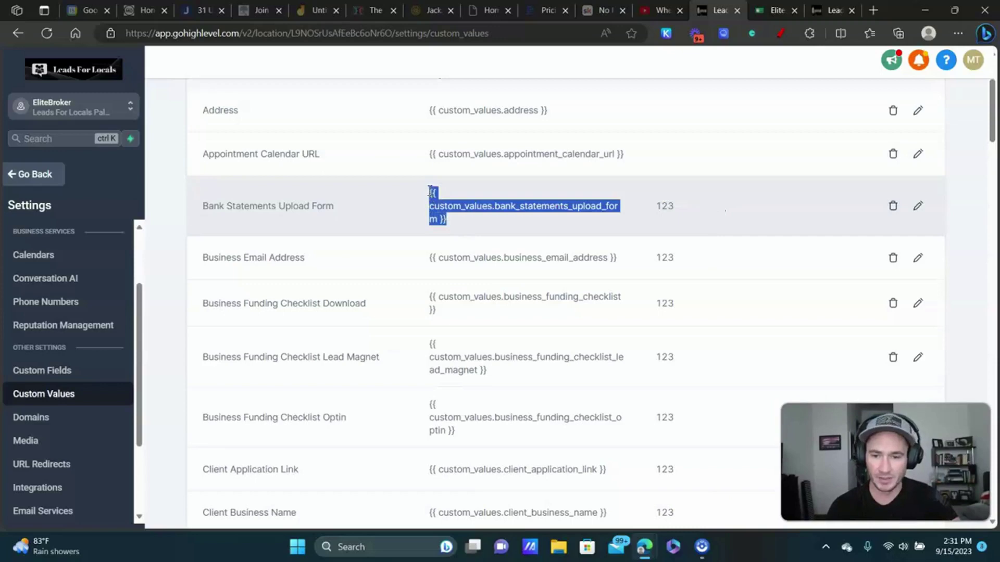
pyautogui.click(687, 208)
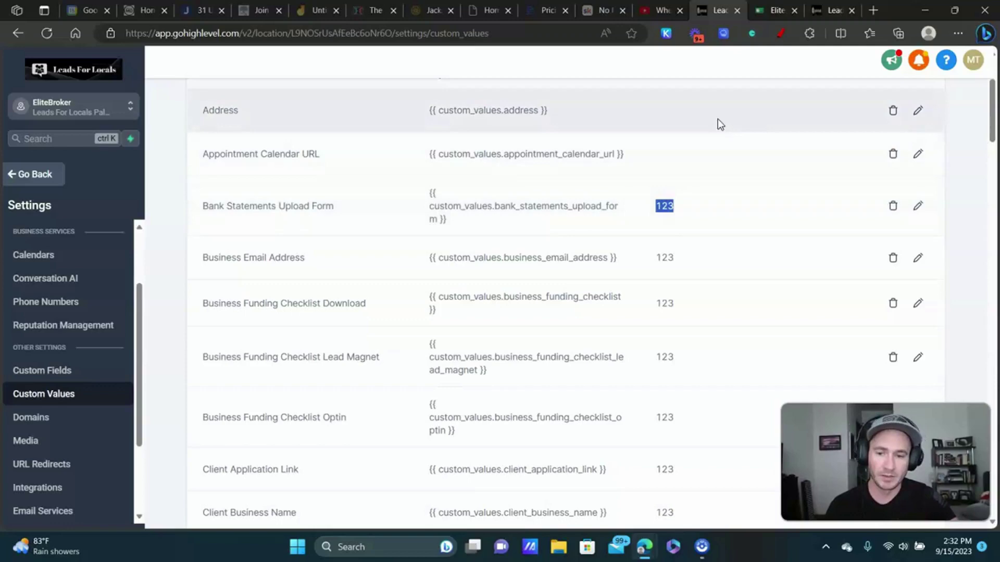
pyautogui.click(700, 101)
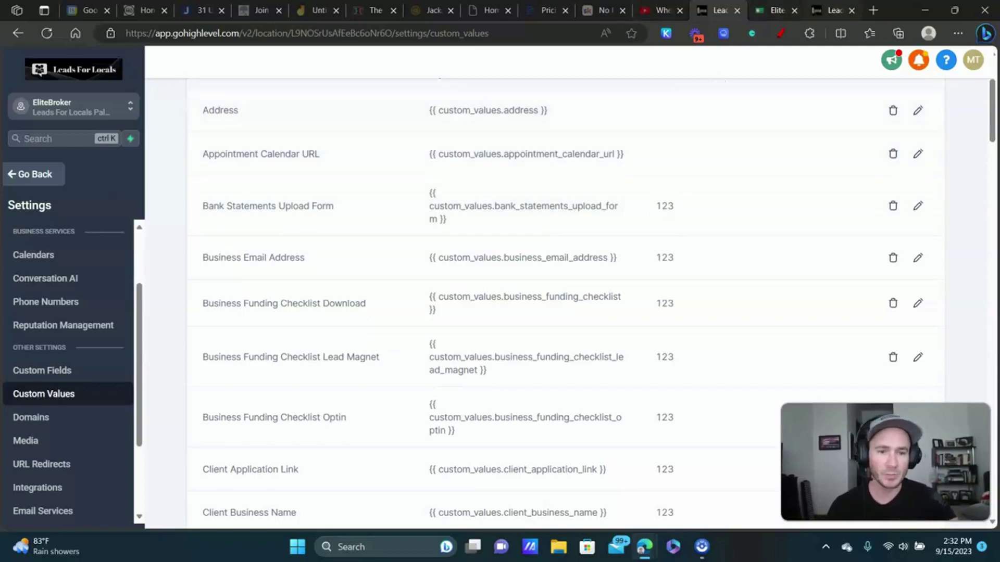
pyautogui.hotkey('ctrl', 'Tab')
pyautogui.scroll(10, 892, 256)
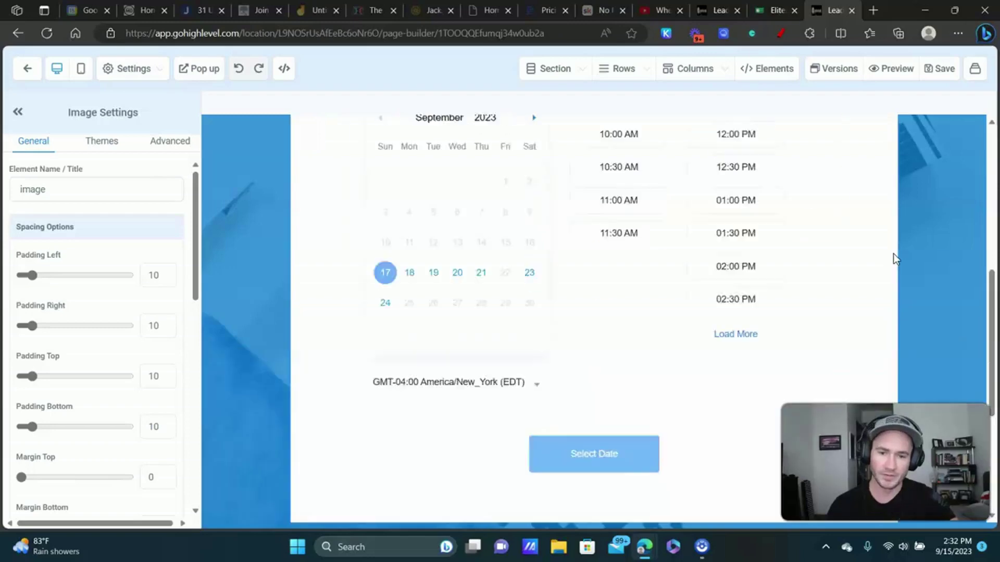
pyautogui.scroll(1, 940, 228)
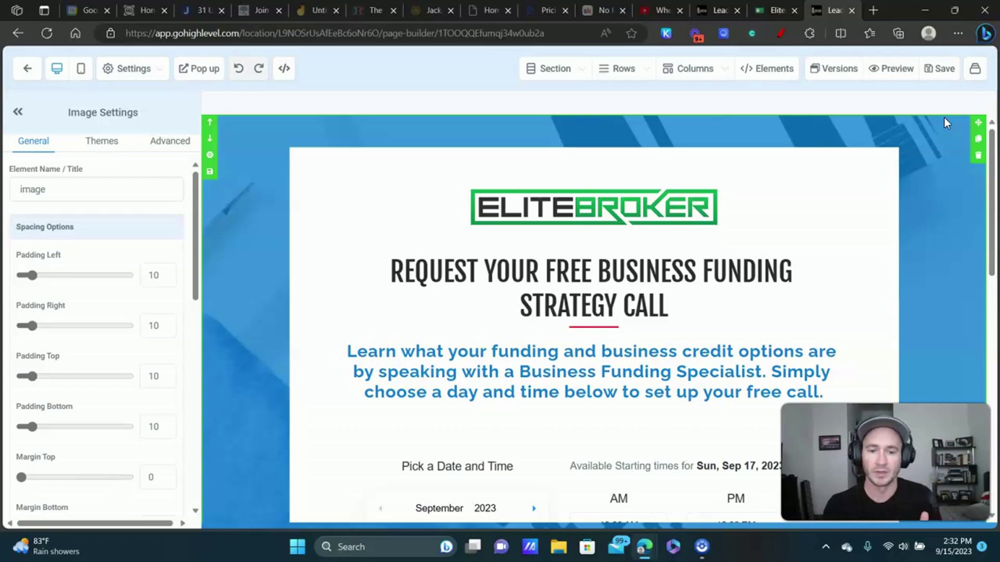
pyautogui.click(719, 10)
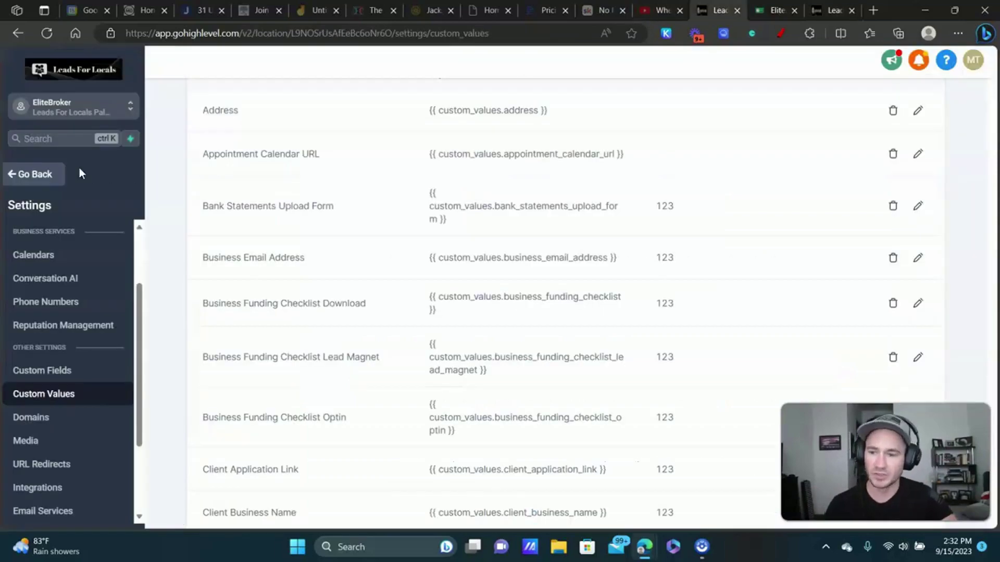
pyautogui.click(32, 180)
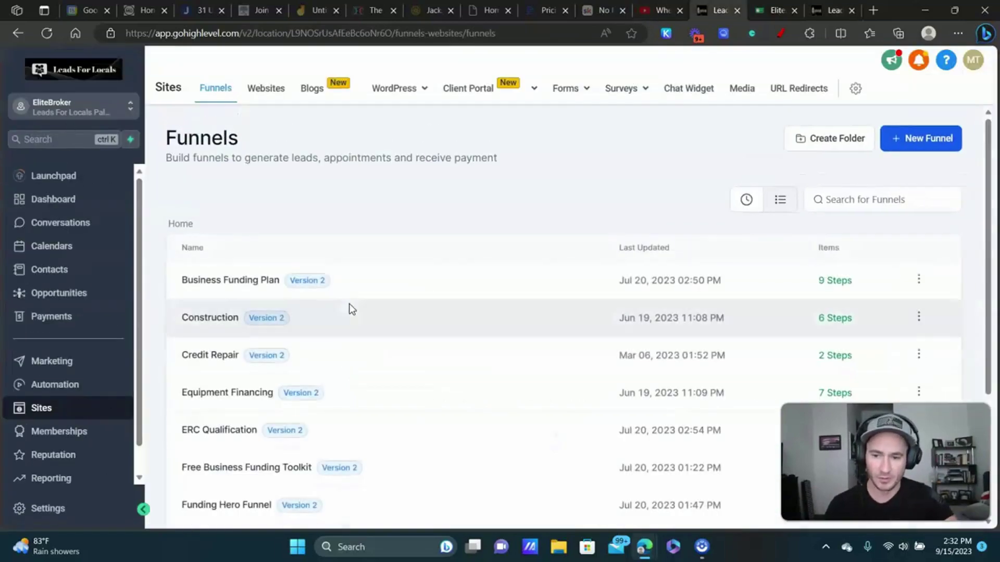
pyautogui.scroll(-3, 333, 297)
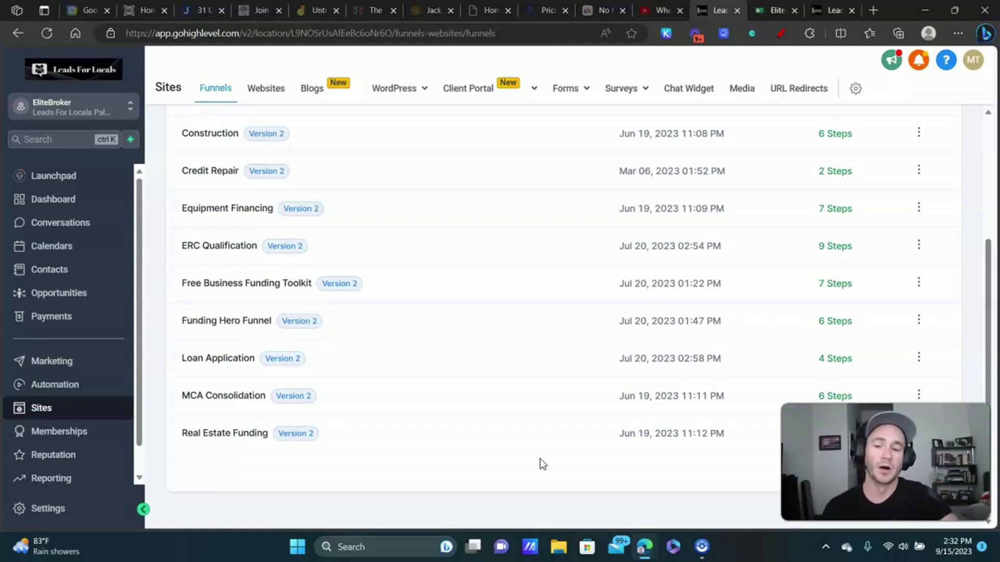
pyautogui.click(830, 10)
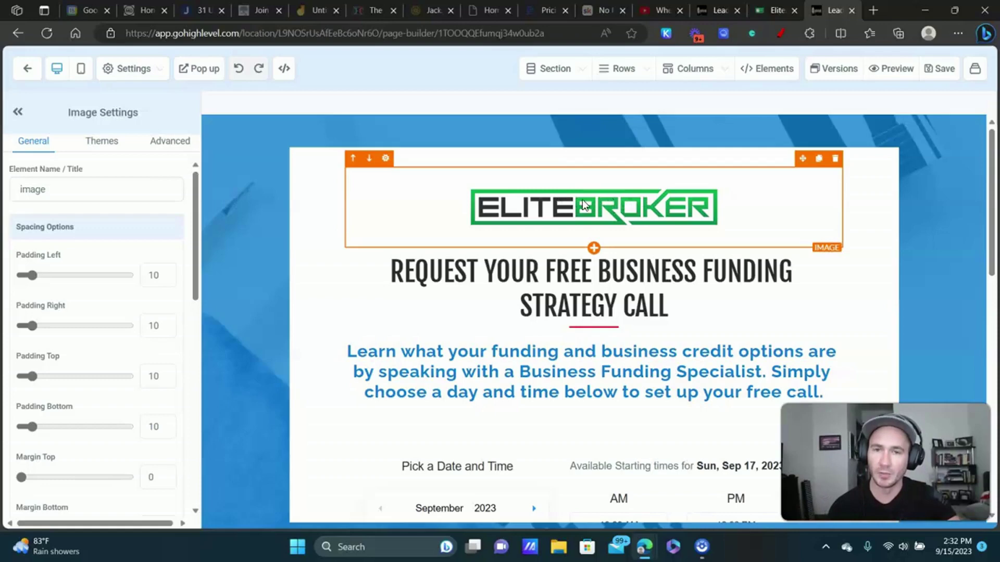
# - Show the page-builder Elements panel, then close it and return to the page
pyautogui.click(759, 73)
pyautogui.click(697, 101)
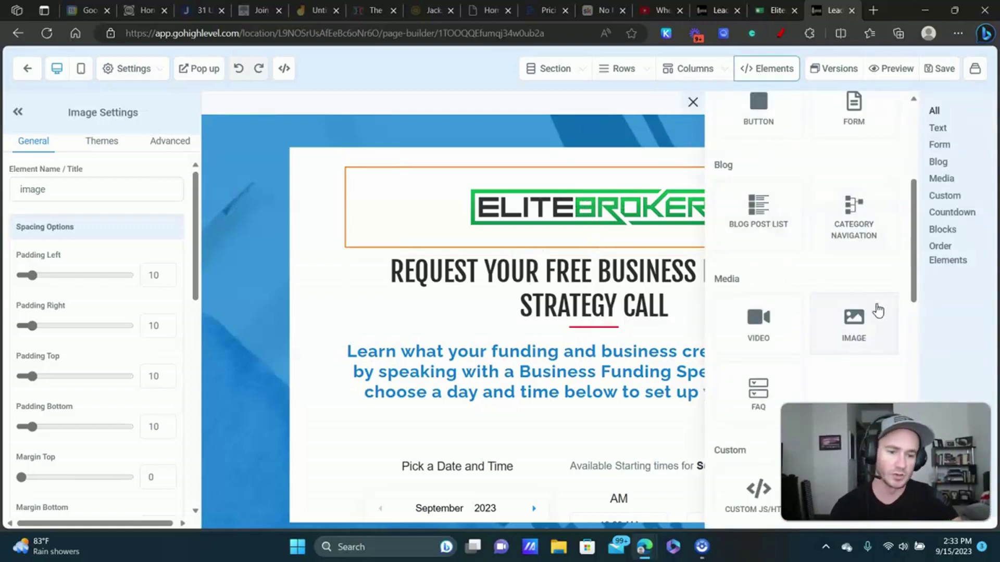
pyautogui.click(494, 234)
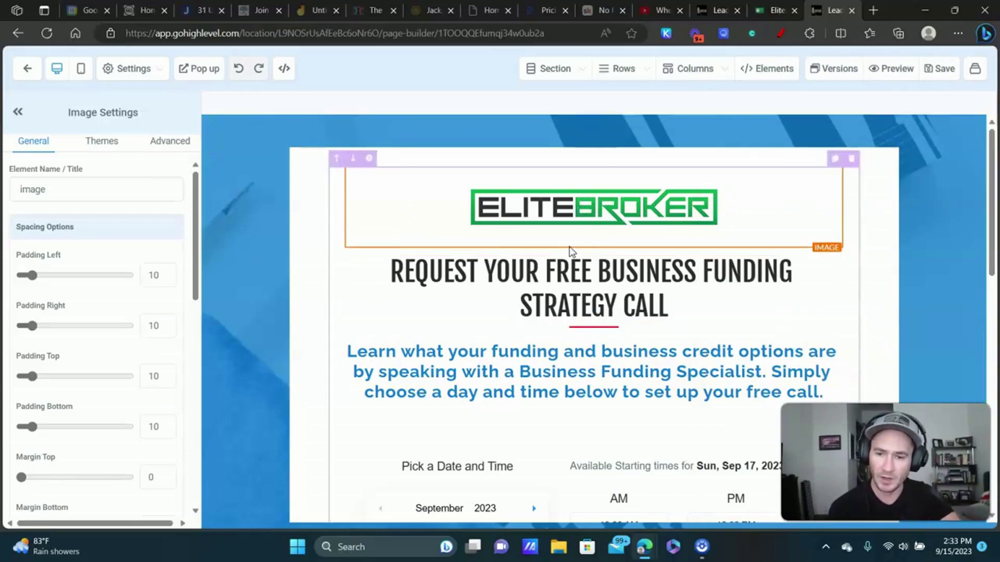
# - Select the logo image's custom value reference in Image Settings, then switch to the funnels list
pyautogui.scroll(-6, 128, 250)
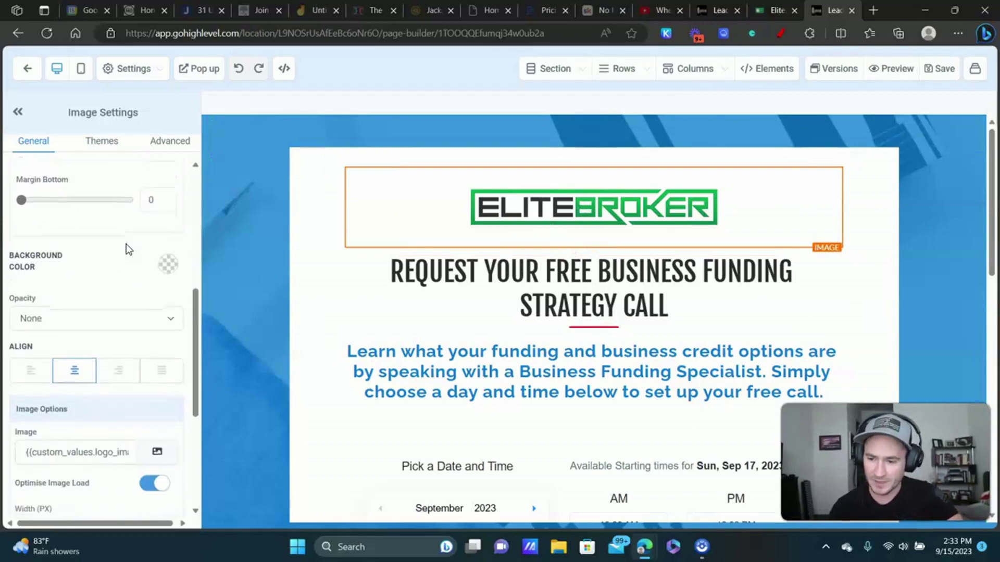
pyautogui.scroll(-3, 105, 265)
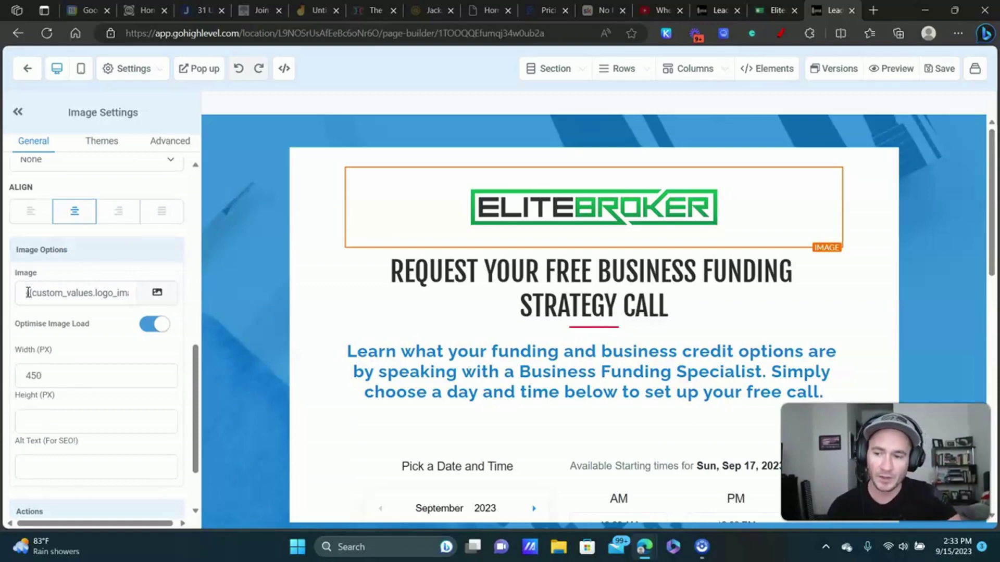
pyautogui.moveTo(26, 292); pyautogui.dragTo(136, 293)
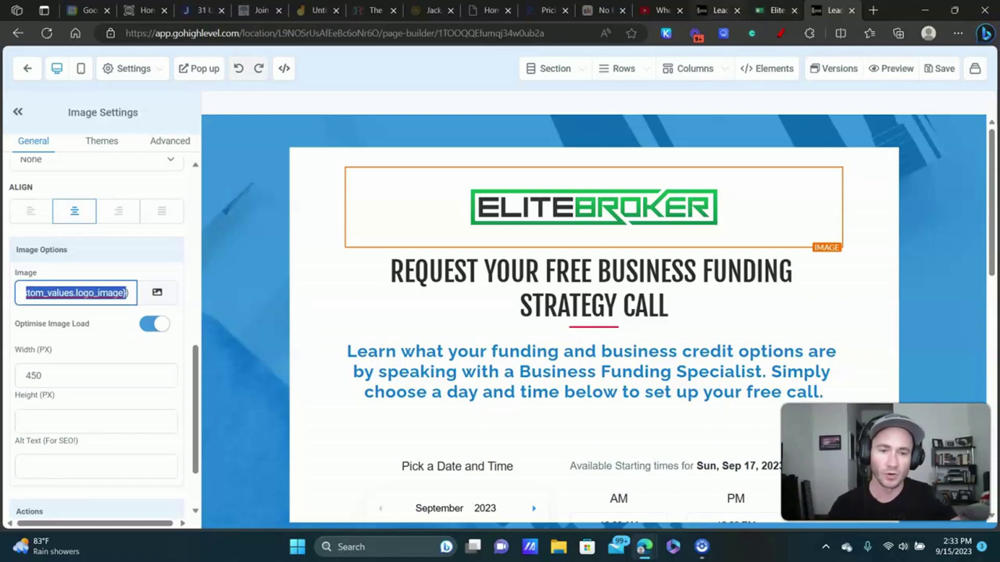
pyautogui.hotkey('ctrl', 'shift', 'Tab')
pyautogui.hotkey('ctrl', 'shift', 'Tab')
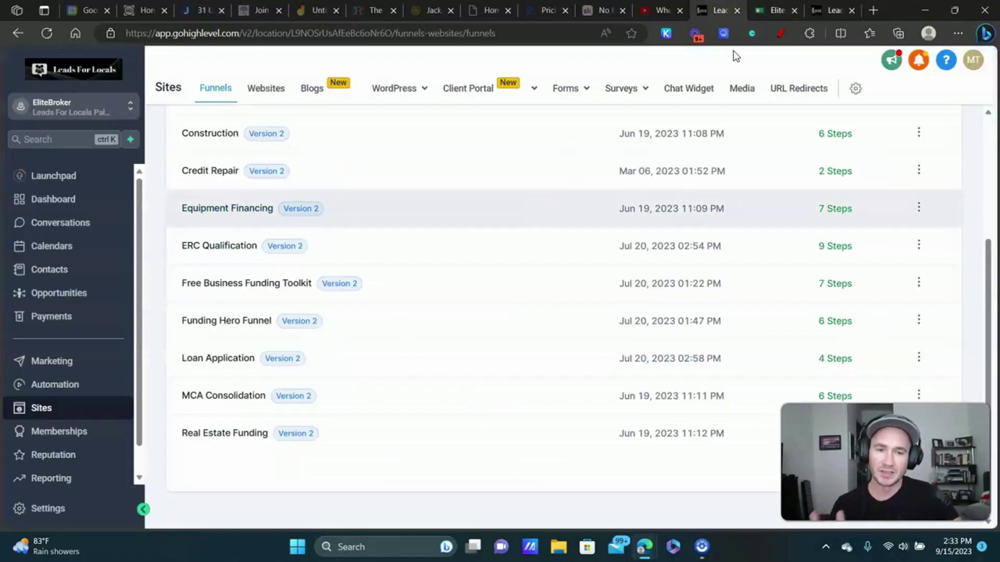
# - Check the client onboarding form, then go to the sub-account's Media settings
pyautogui.click(775, 10)
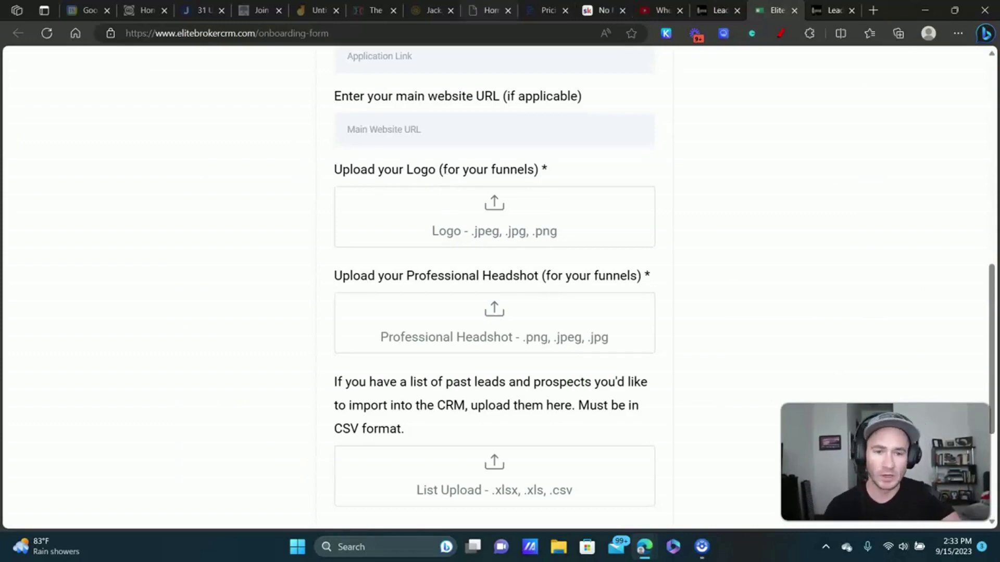
pyautogui.hotkey('ctrl', 'shift', 'Tab')
pyautogui.click(54, 515)
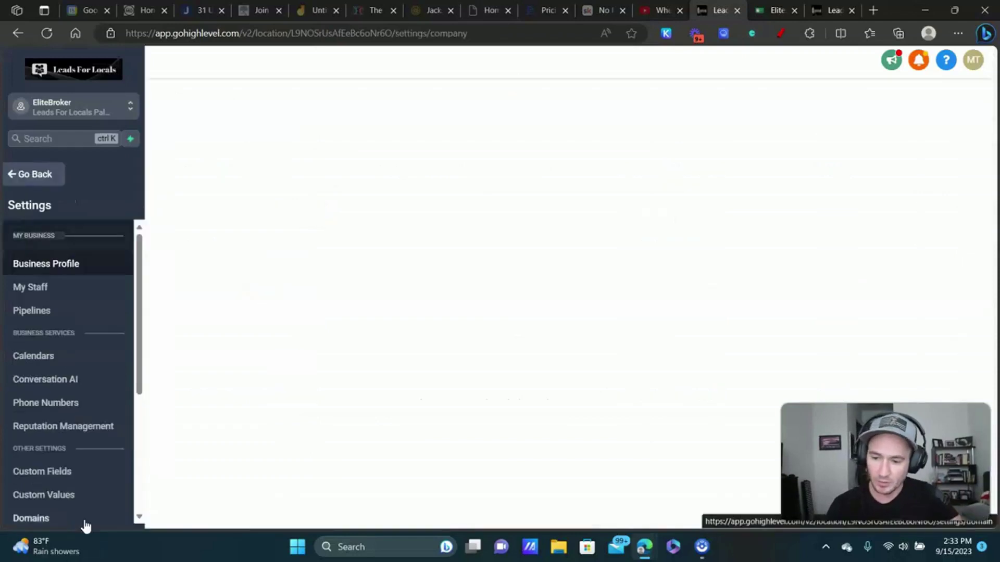
pyautogui.scroll(-2, 60, 268)
pyautogui.scroll(-2, 60, 267)
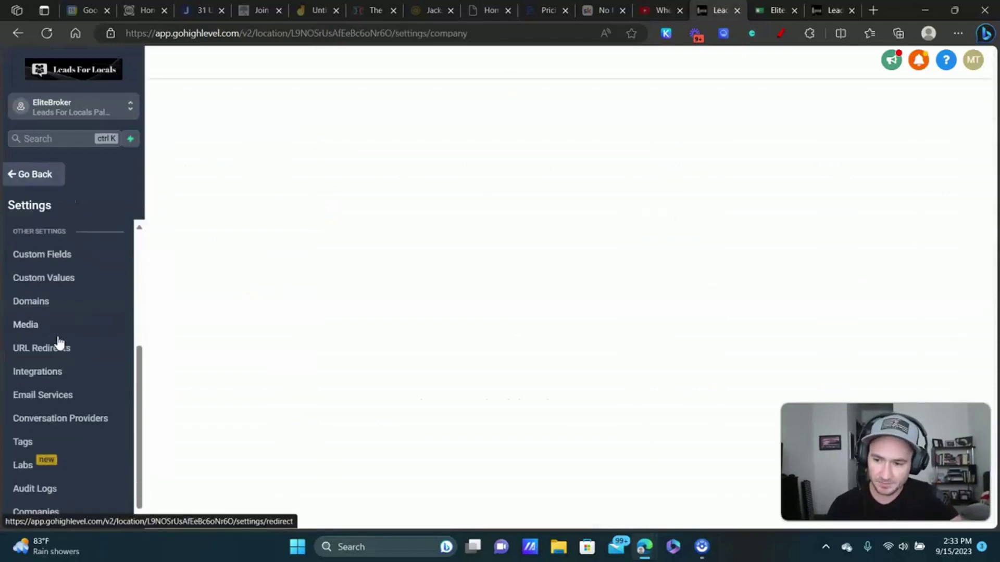
pyautogui.click(31, 325)
# - Copy the first media library image's link and return to the Media settings page
pyautogui.click(529, 319)
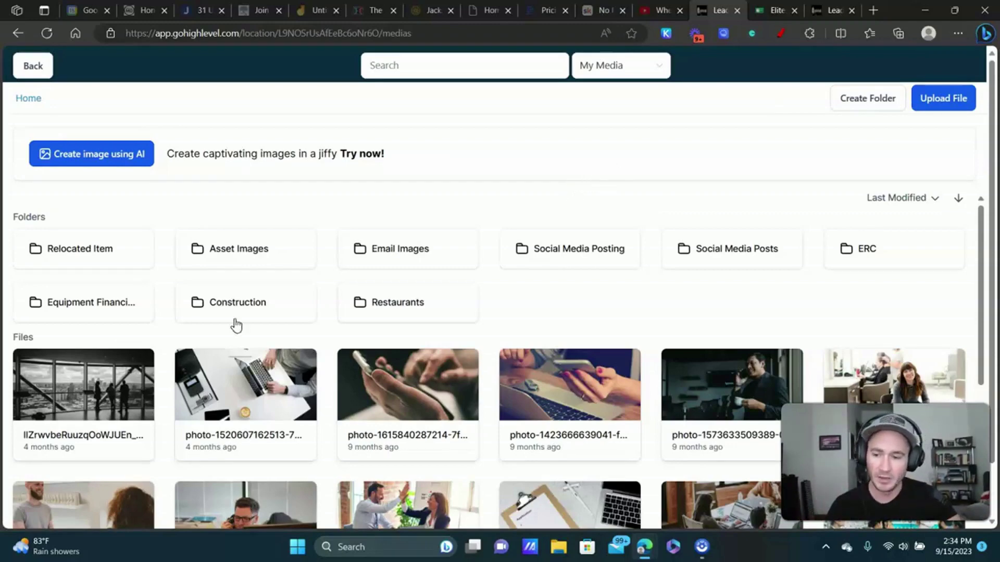
pyautogui.click(94, 385)
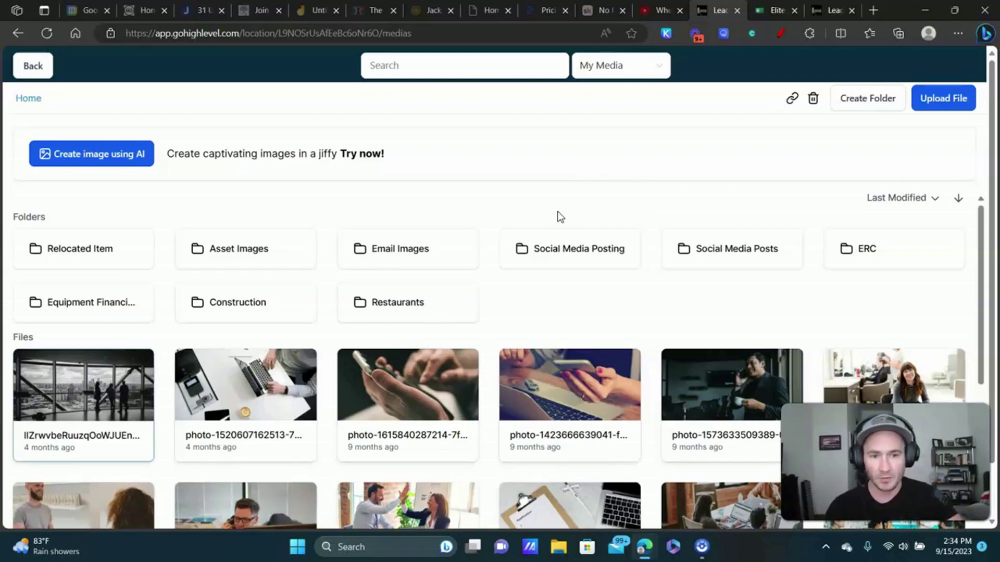
pyautogui.click(792, 100)
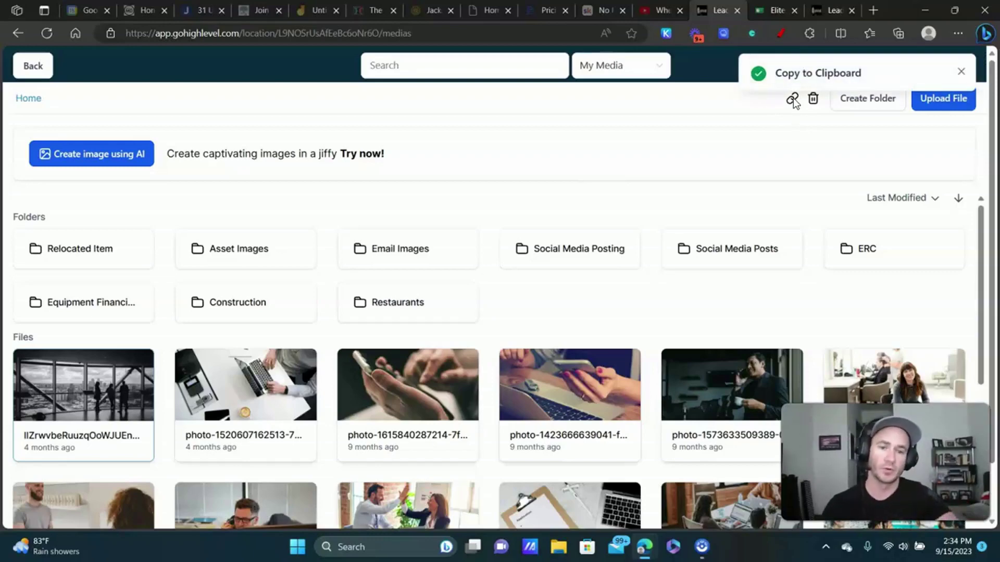
pyautogui.click(45, 69)
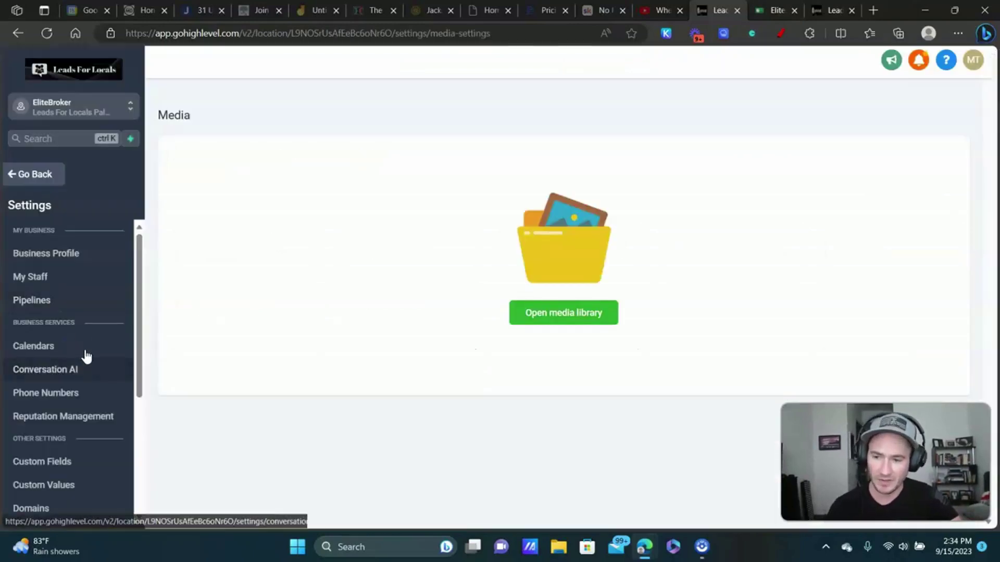
pyautogui.scroll(-3, 84, 354)
# - Show the custom values list at 100 per page
pyautogui.click(63, 349)
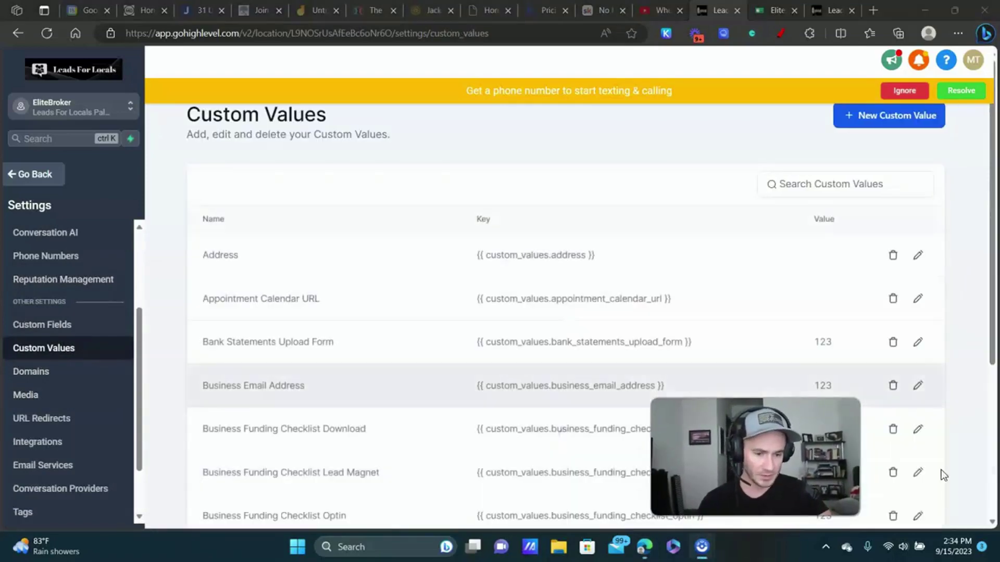
pyautogui.scroll(-5, 945, 371)
pyautogui.click(901, 453)
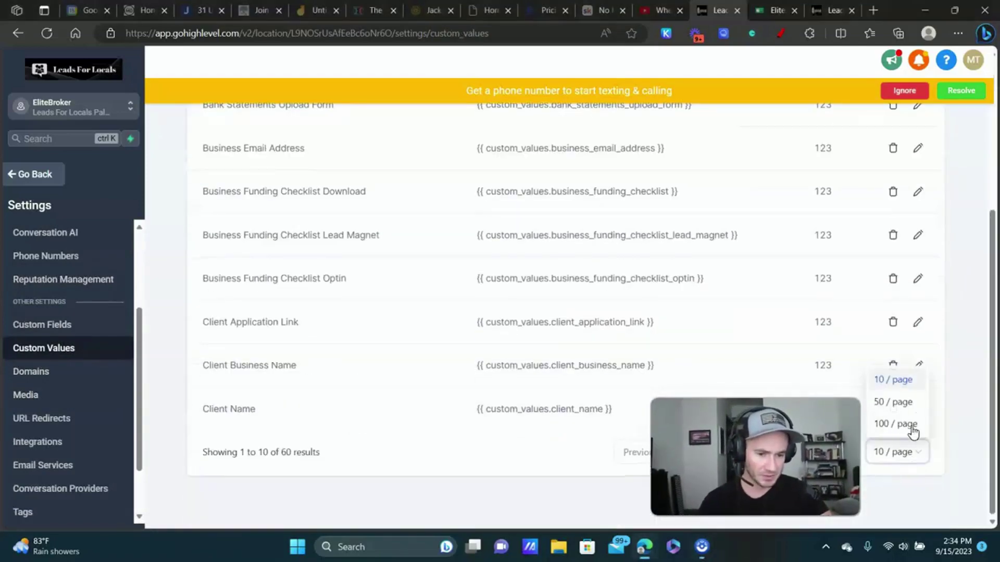
pyautogui.click(894, 424)
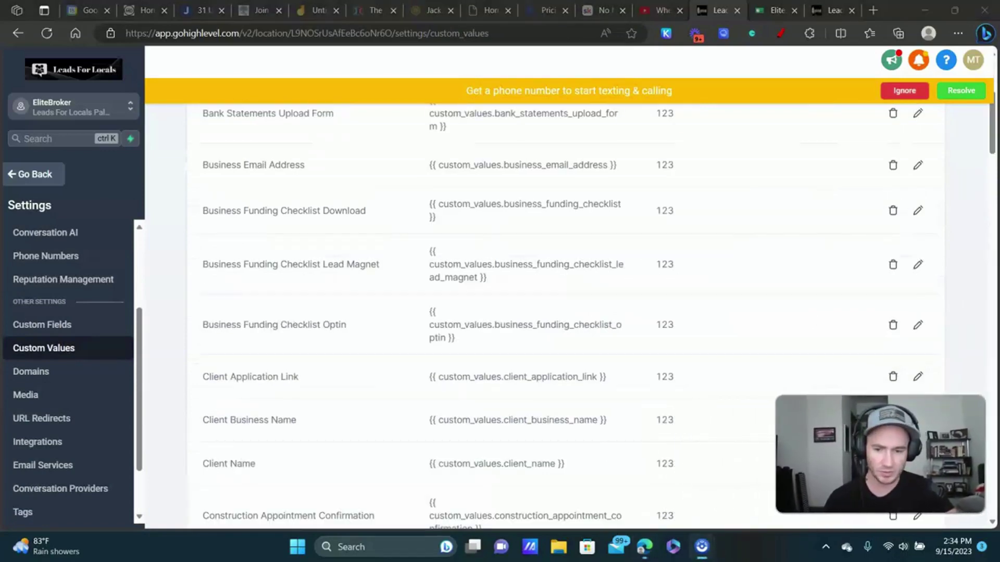
pyautogui.scroll(-15, 470, 273)
pyautogui.scroll(-6, 470, 273)
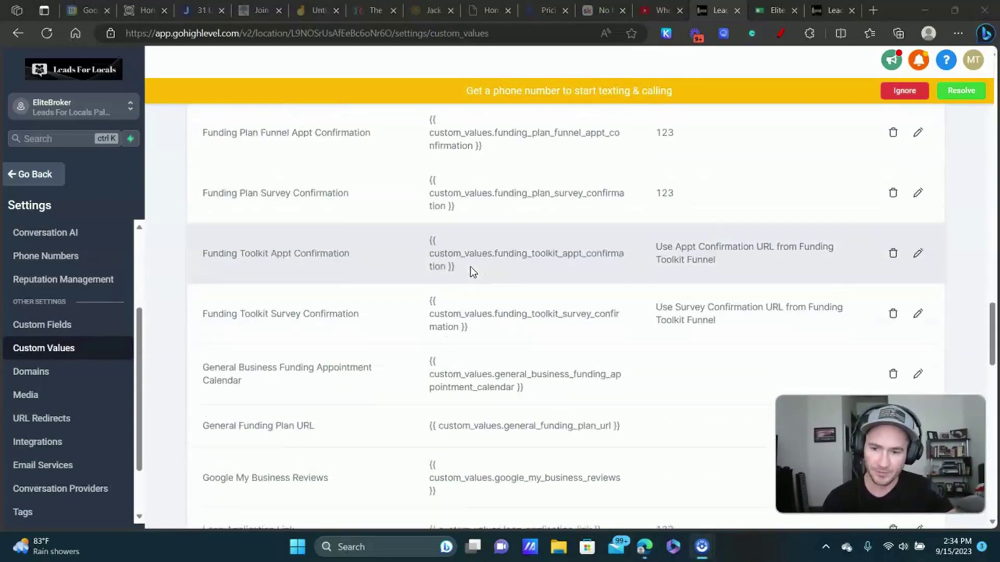
# - Highlight the Logo Image name and its storage.googleapis.com PNG URL value
pyautogui.moveTo(254, 314); pyautogui.dragTo(199, 317)
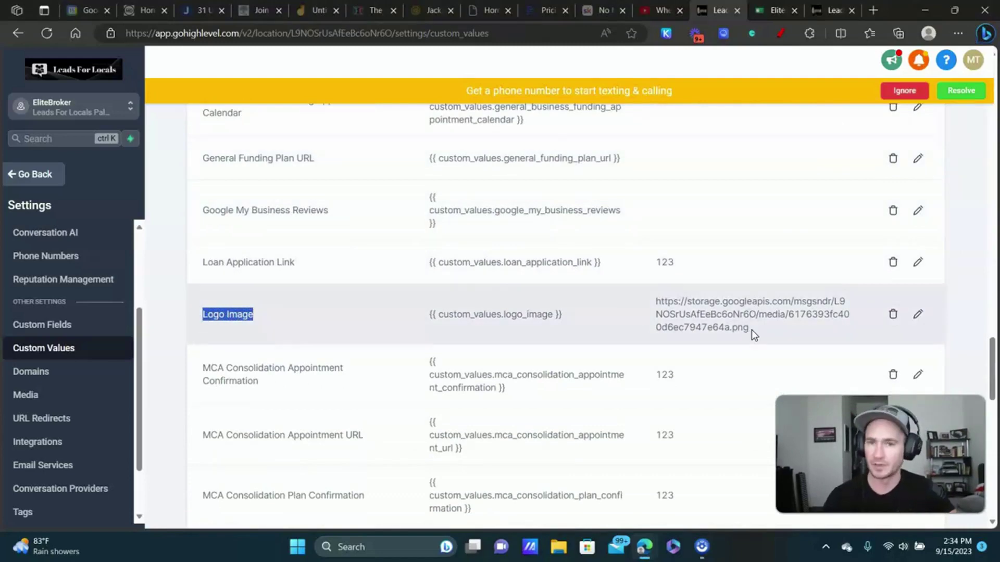
pyautogui.moveTo(752, 330); pyautogui.dragTo(610, 307)
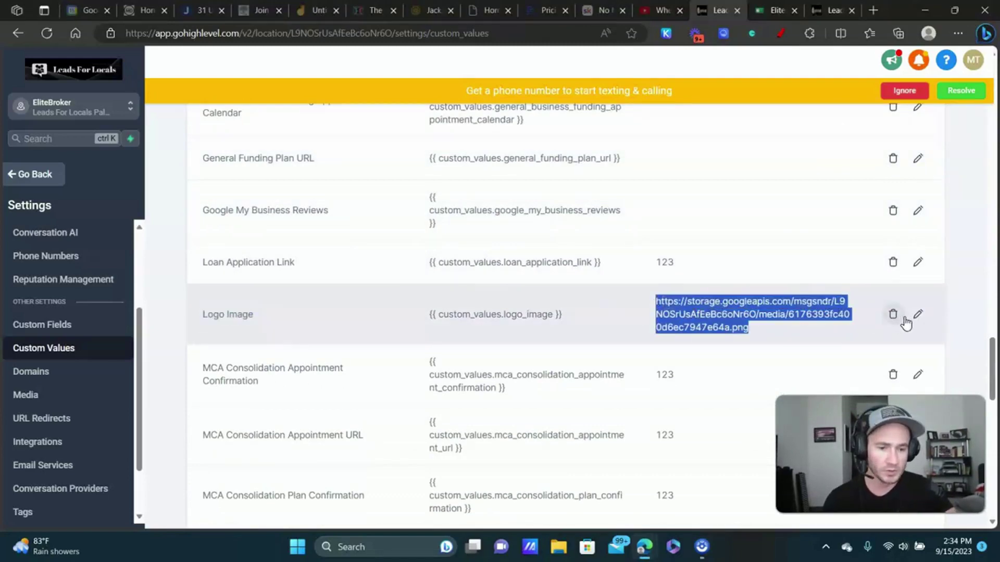
pyautogui.click(962, 251)
pyautogui.scroll(10, 961, 197)
pyautogui.scroll(5, 961, 157)
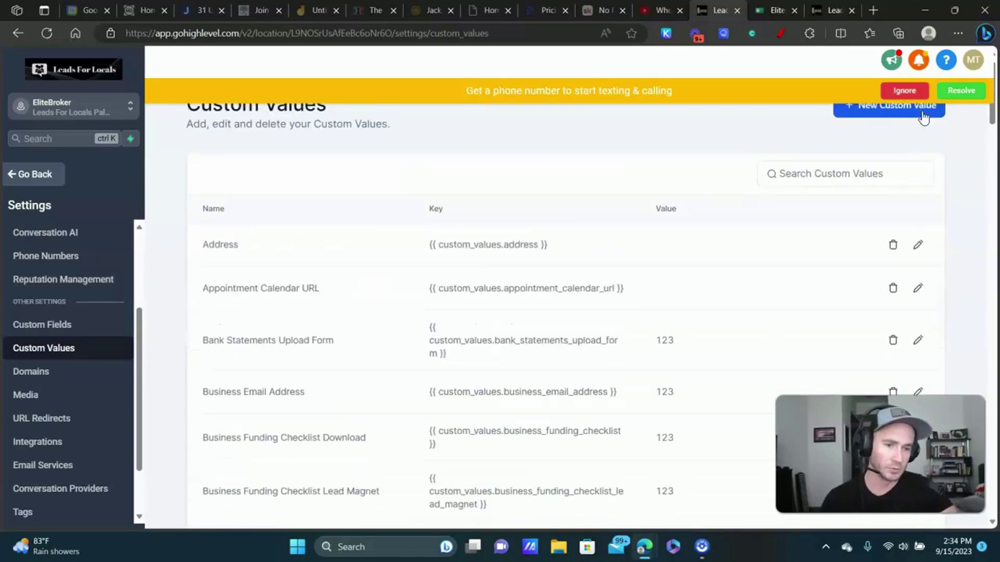
pyautogui.scroll(-15, 932, 182)
pyautogui.scroll(-1, 345, 240)
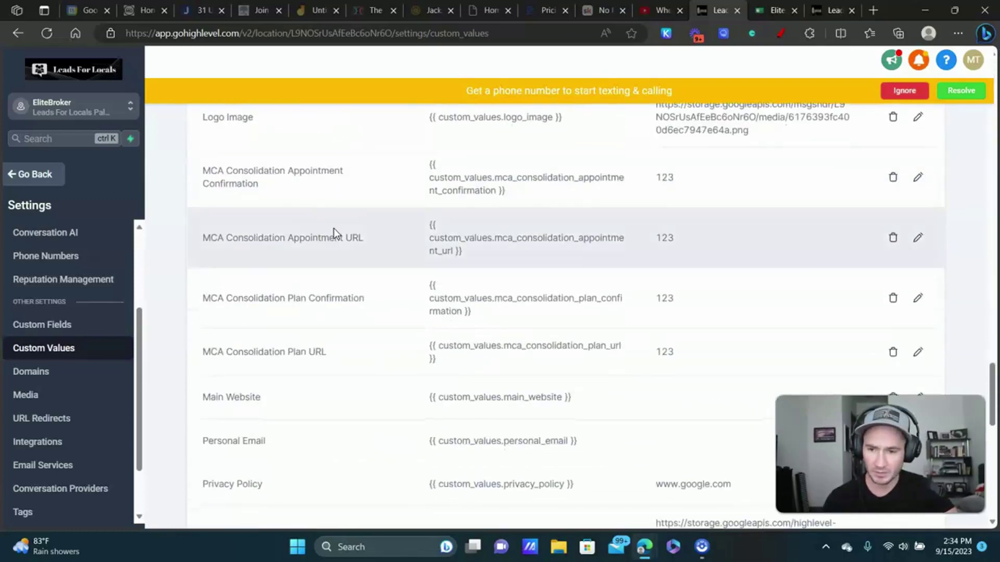
pyautogui.scroll(3, 330, 232)
pyautogui.scroll(-1, 257, 306)
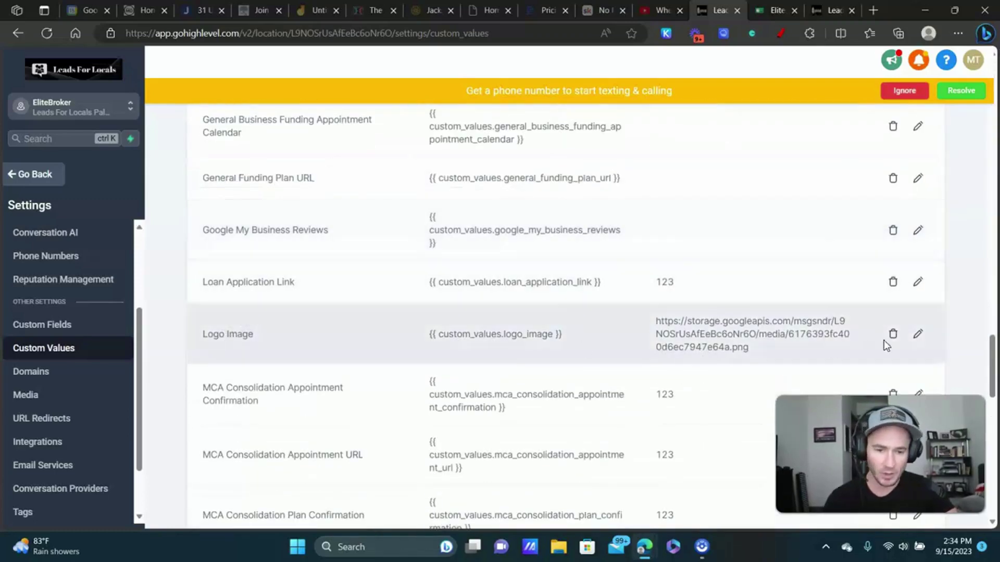
# - Open the Logo Image edit form, select its URL, close unsaved, and ignore the phone banner
pyautogui.click(917, 334)
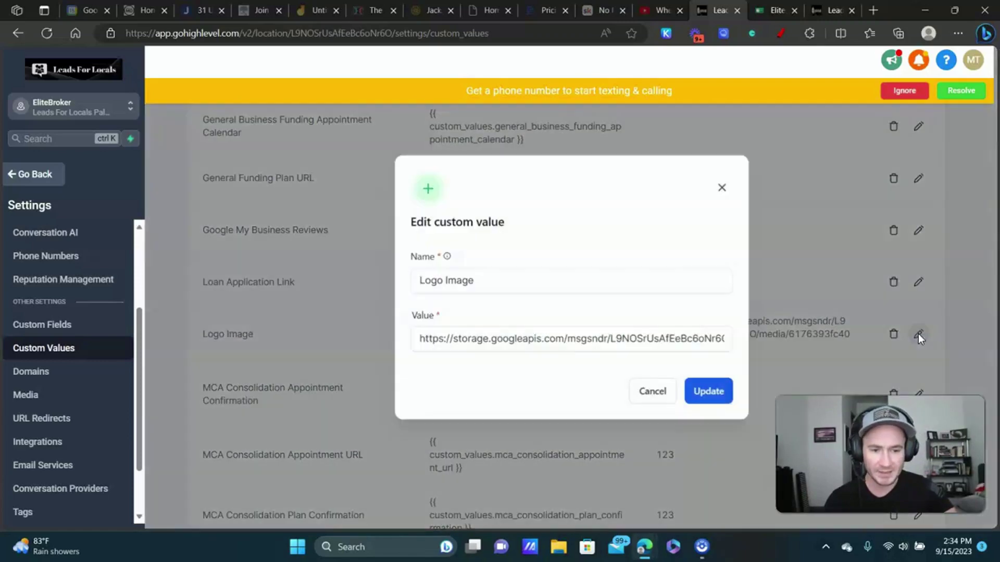
pyautogui.tripleClick(500, 339)
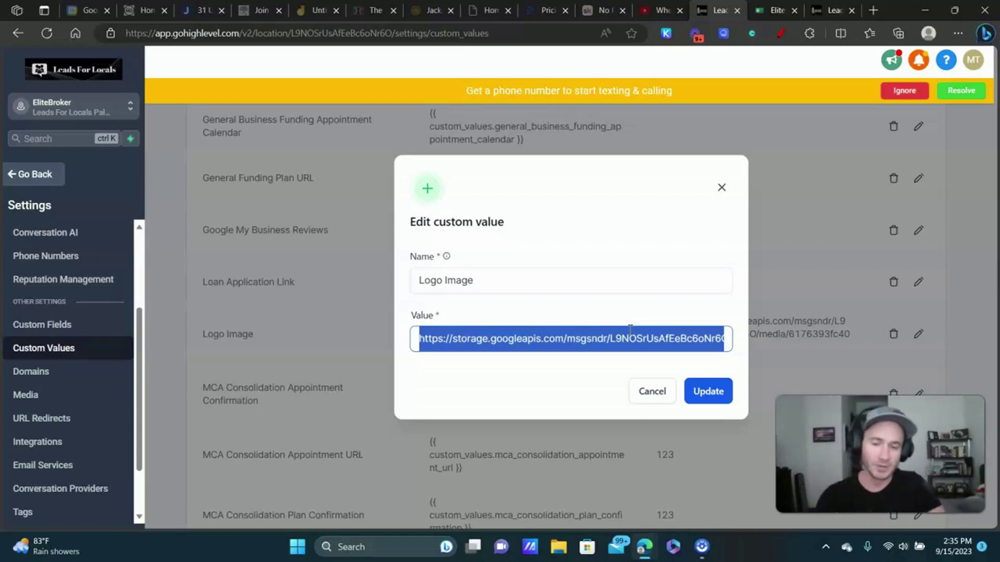
pyautogui.click(722, 188)
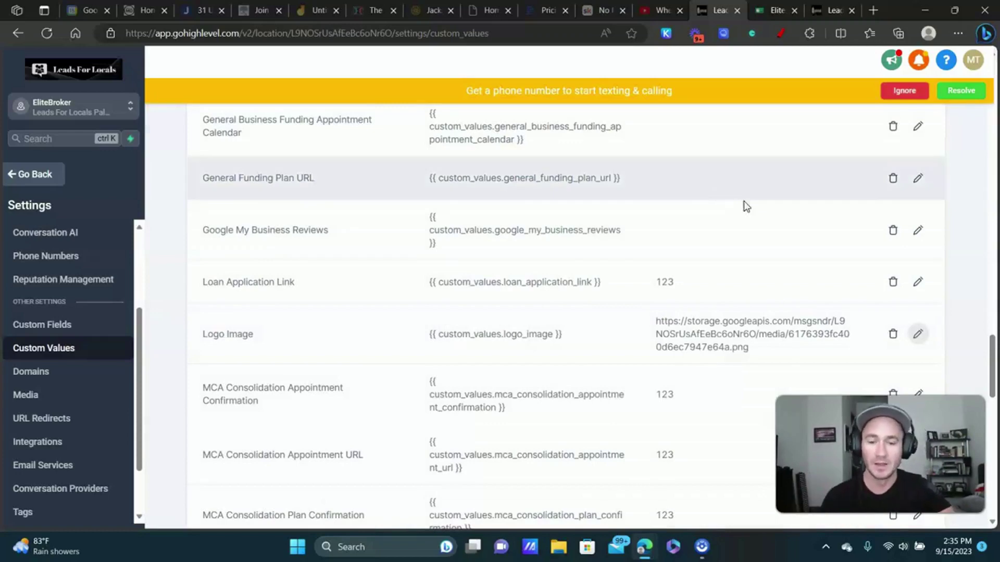
pyautogui.click(904, 91)
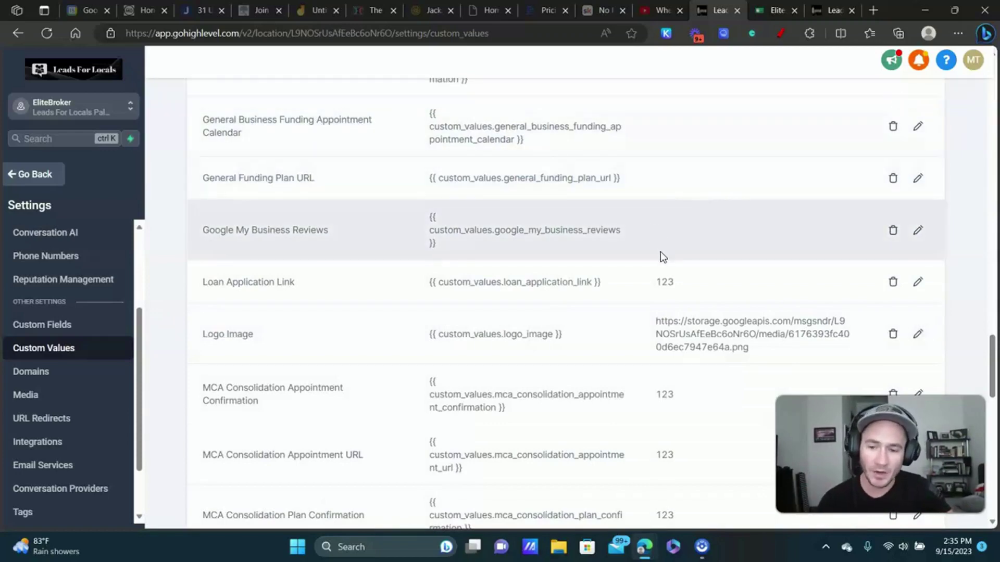
# - Highlight the First Name and Business Name key, then return to the sub-account Dashboard
pyautogui.scroll(4, 697, 317)
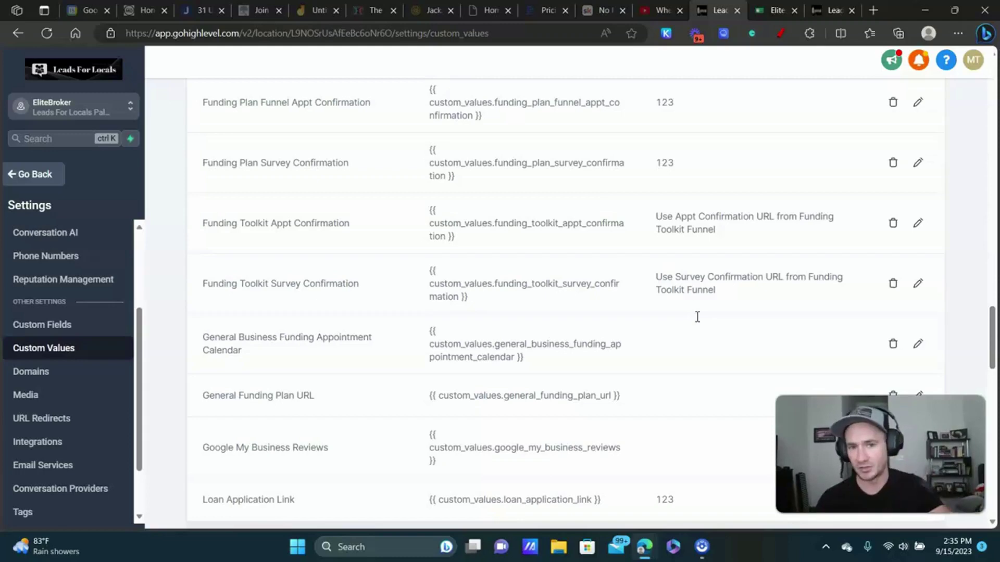
pyautogui.scroll(4, 718, 307)
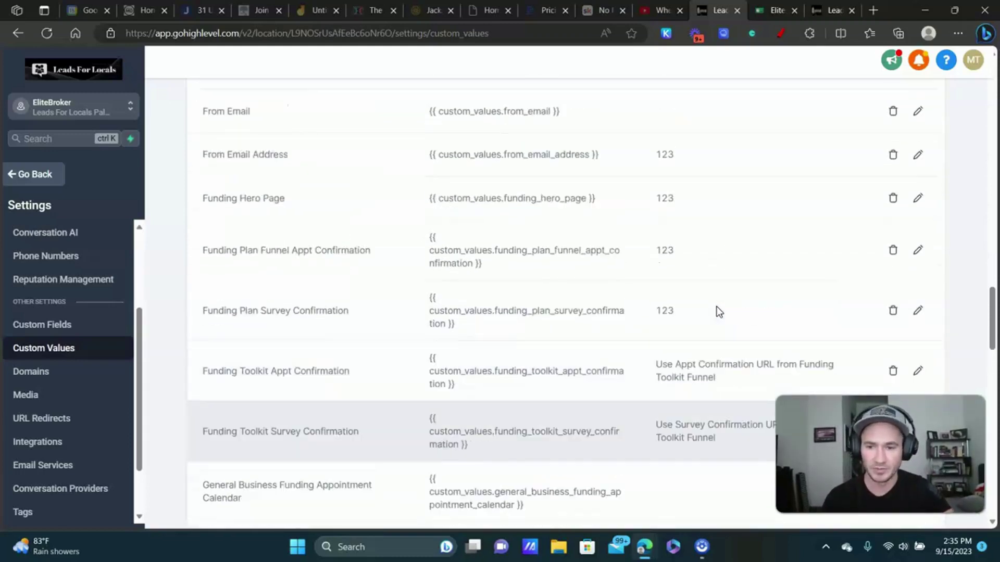
pyautogui.scroll(3, 717, 308)
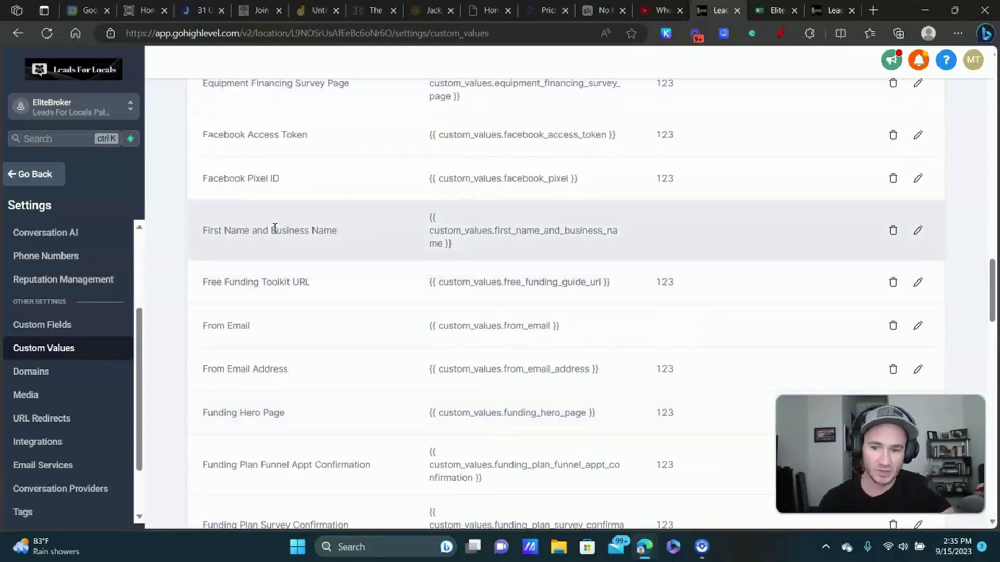
pyautogui.moveTo(494, 239); pyautogui.dragTo(418, 218)
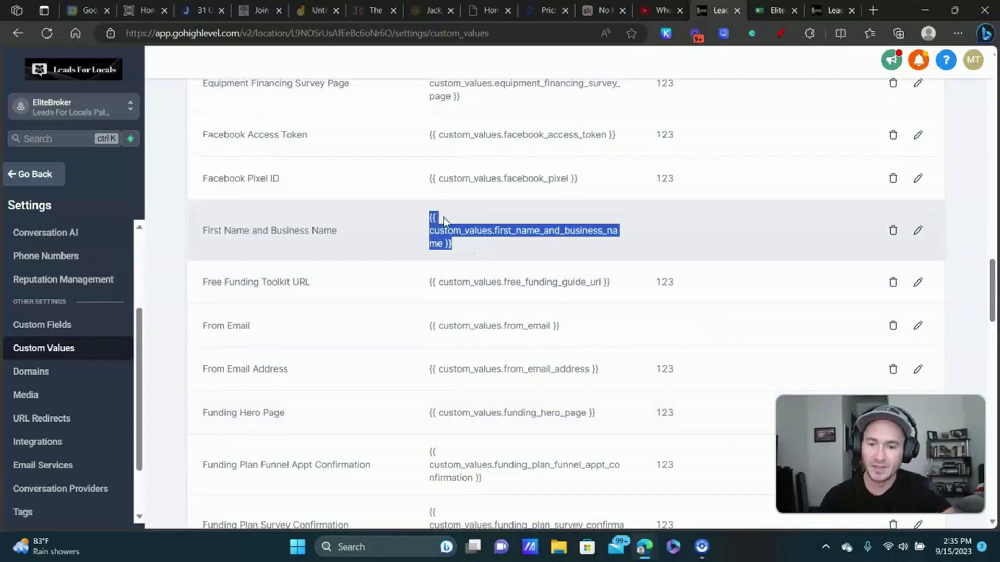
pyautogui.click(39, 182)
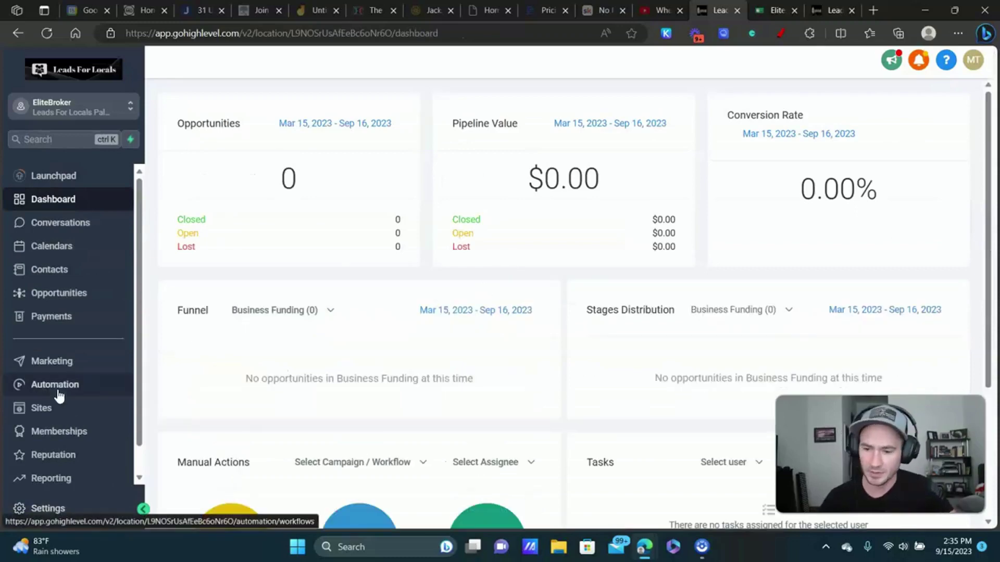
# - Go to Automation workflows and open the Appointments folder
pyautogui.click(56, 387)
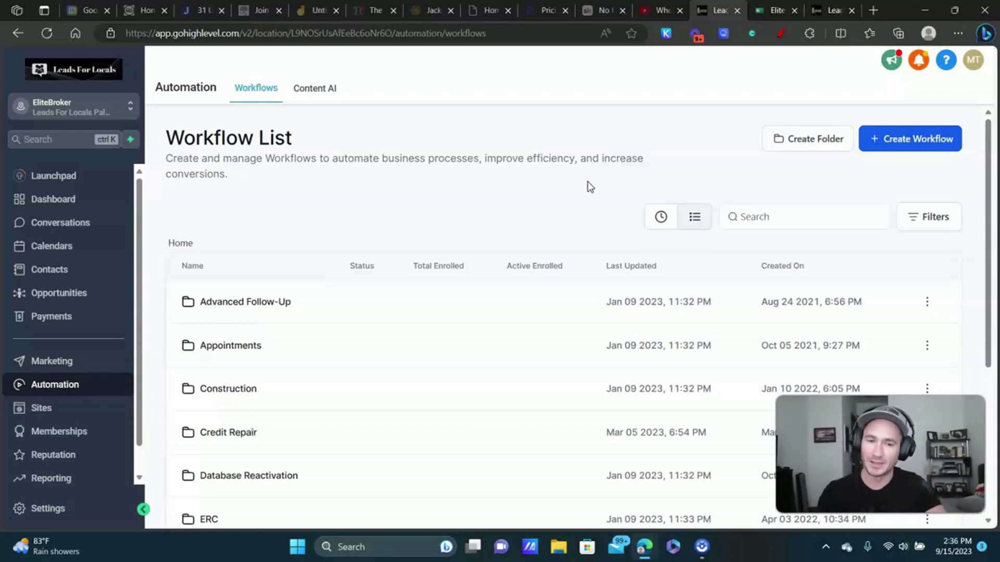
pyautogui.scroll(-3, 245, 239)
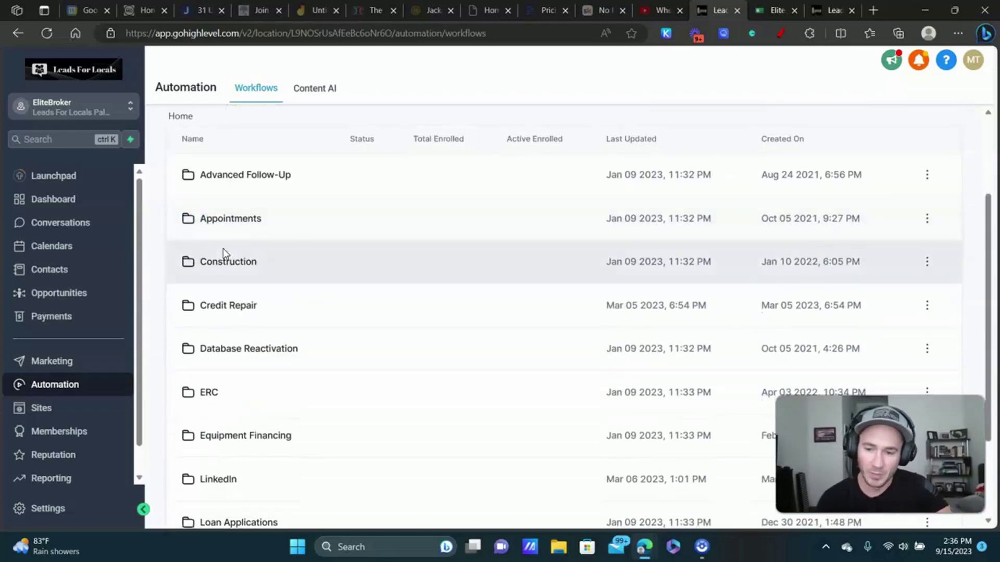
pyautogui.click(234, 221)
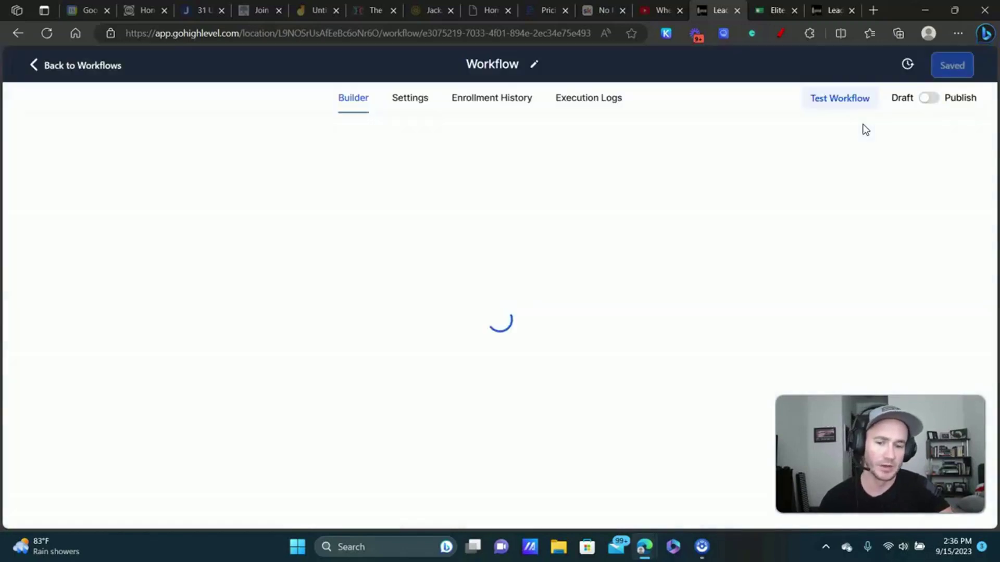
# - Review the first Internal Notification action's email fields in Appt Confirmation + Reminder
pyautogui.scroll(-5, 726, 165)
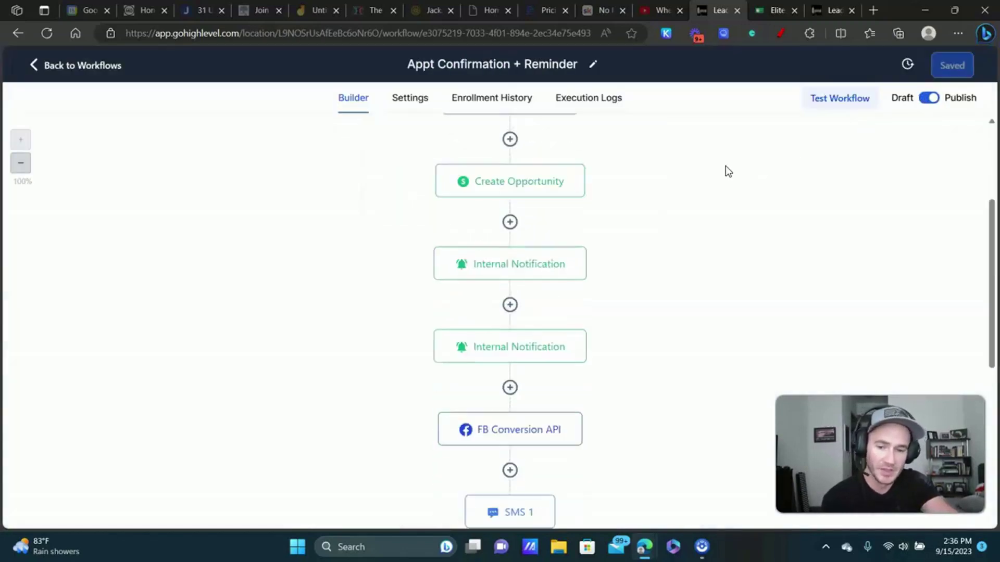
pyautogui.scroll(-1, 726, 167)
pyautogui.scroll(1, 638, 212)
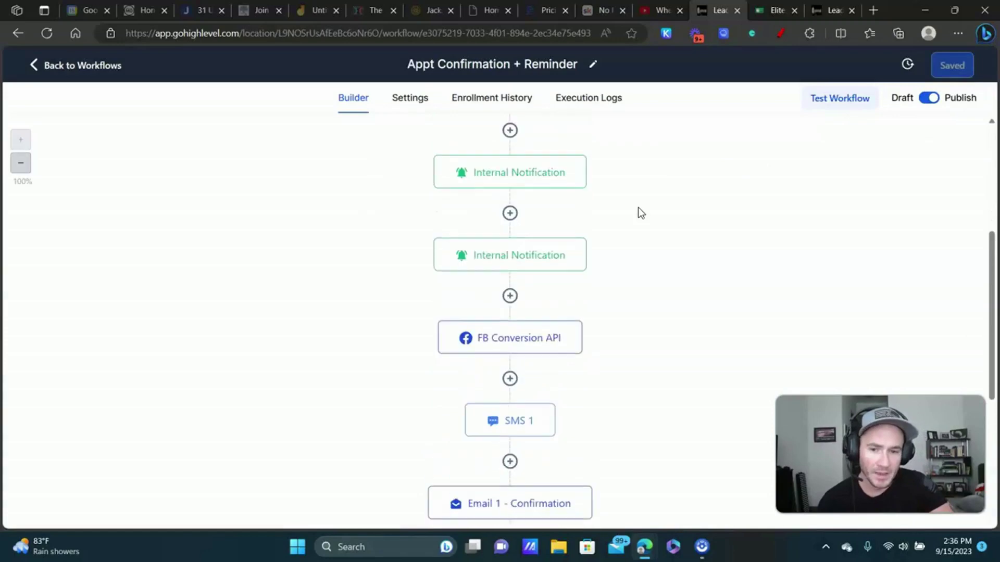
pyautogui.click(518, 183)
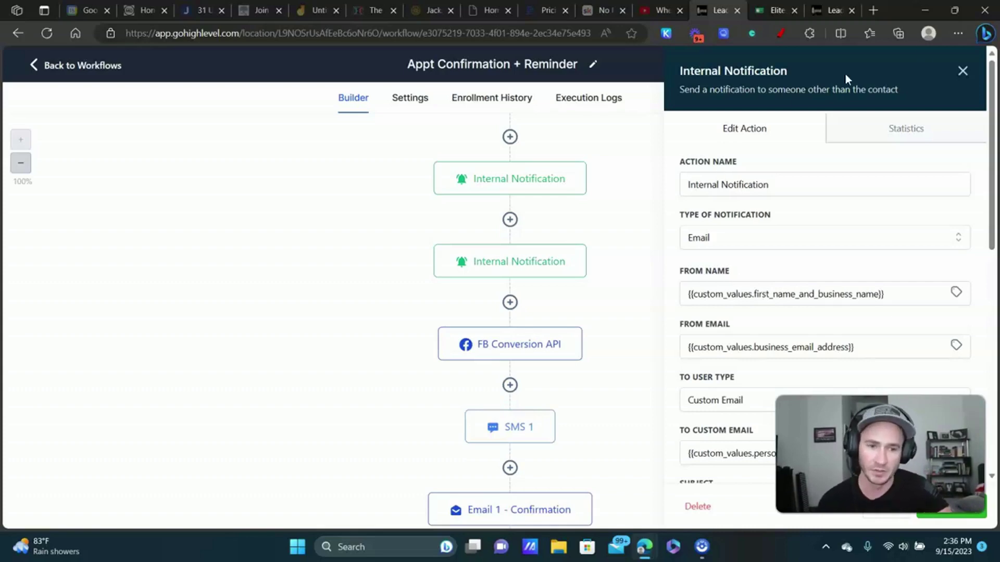
pyautogui.scroll(-5, 778, 272)
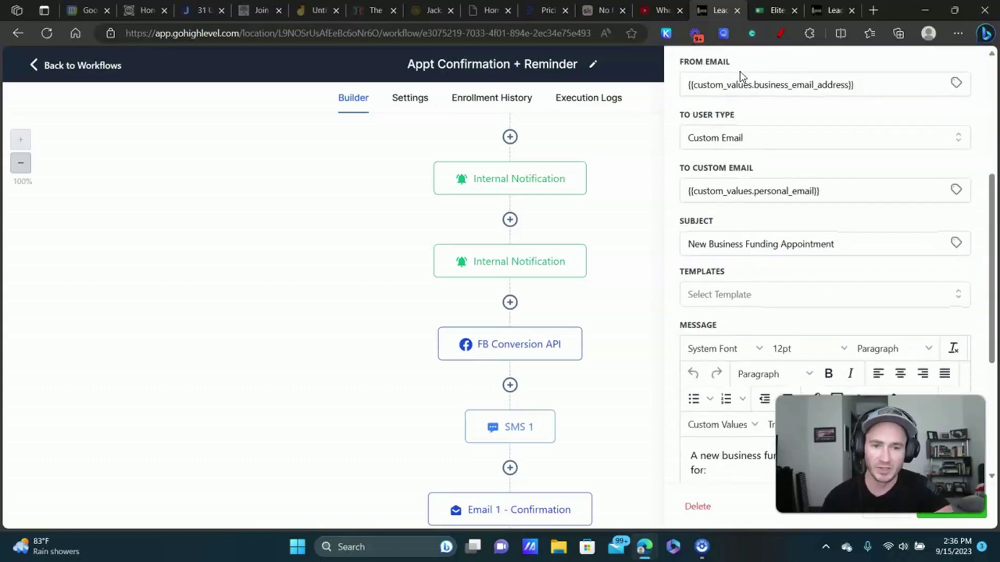
pyautogui.scroll(1, 873, 143)
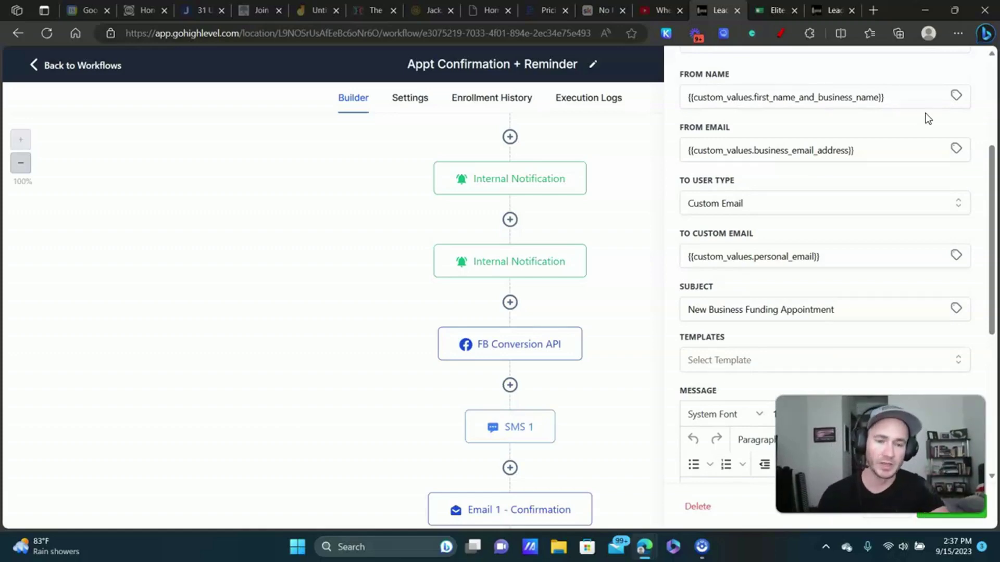
pyautogui.scroll(1, 912, 105)
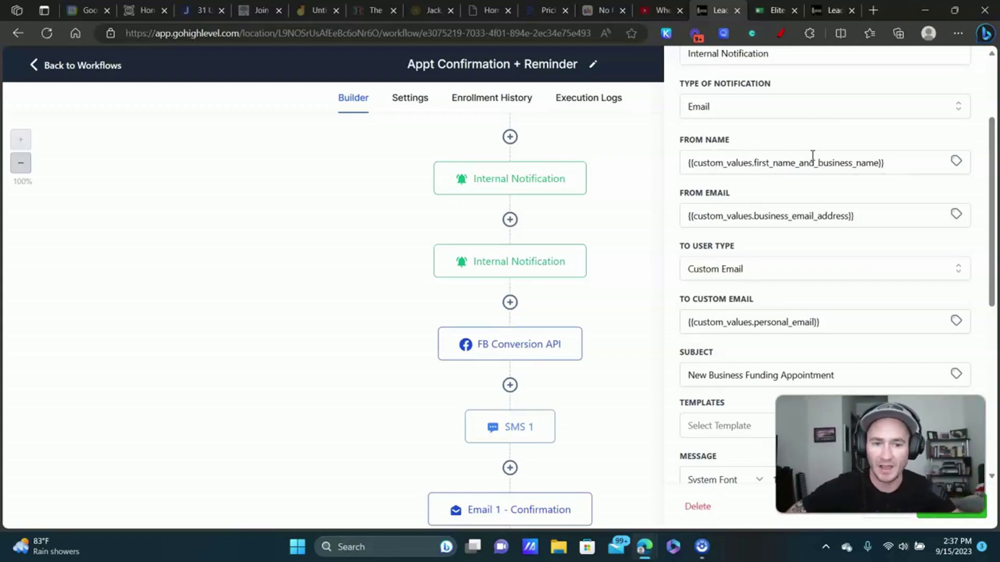
pyautogui.scroll(-3, 815, 166)
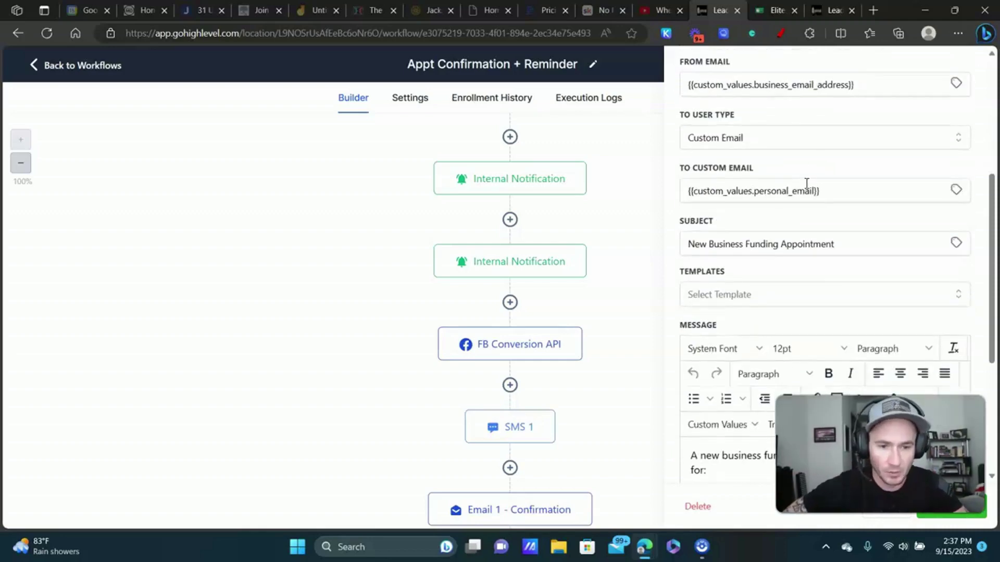
pyautogui.scroll(5, 885, 156)
# - Close the notification settings, open the SMS 1 action, and select its message signature
pyautogui.click(963, 71)
pyautogui.scroll(-3, 661, 241)
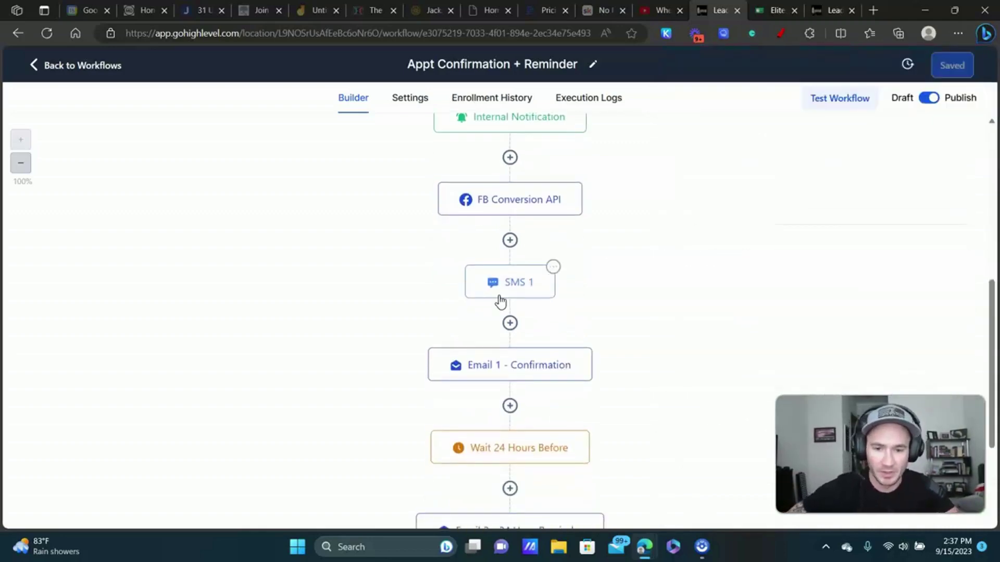
pyautogui.click(500, 291)
pyautogui.scroll(-5, 806, 301)
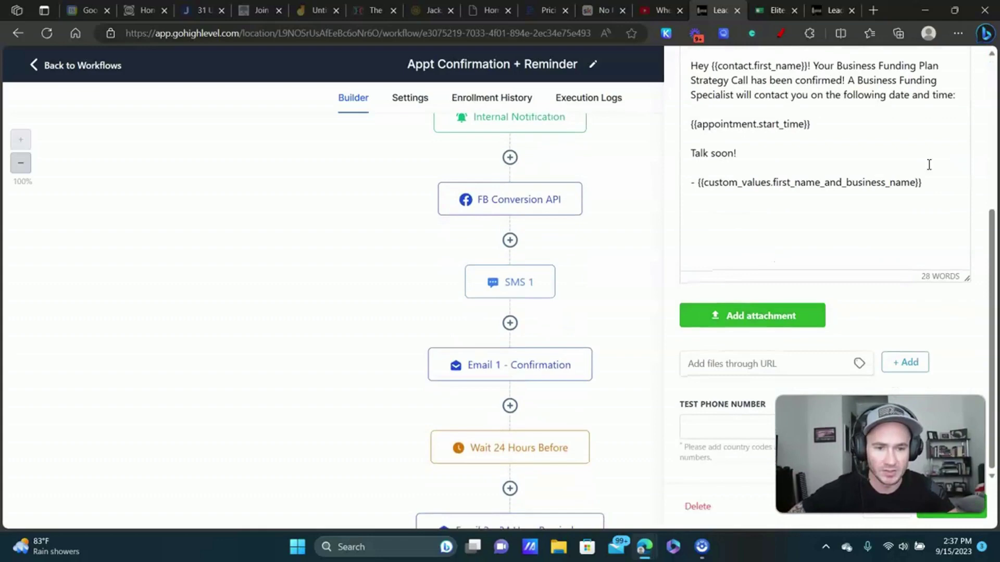
pyautogui.moveTo(927, 182); pyautogui.dragTo(696, 182)
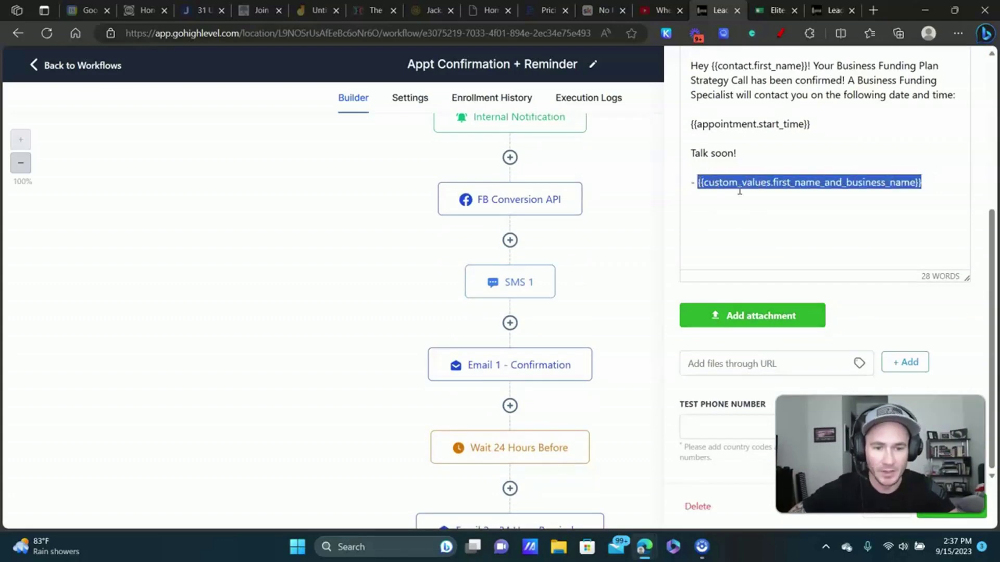
pyautogui.scroll(5, 800, 201)
pyautogui.scroll(-1, 770, 202)
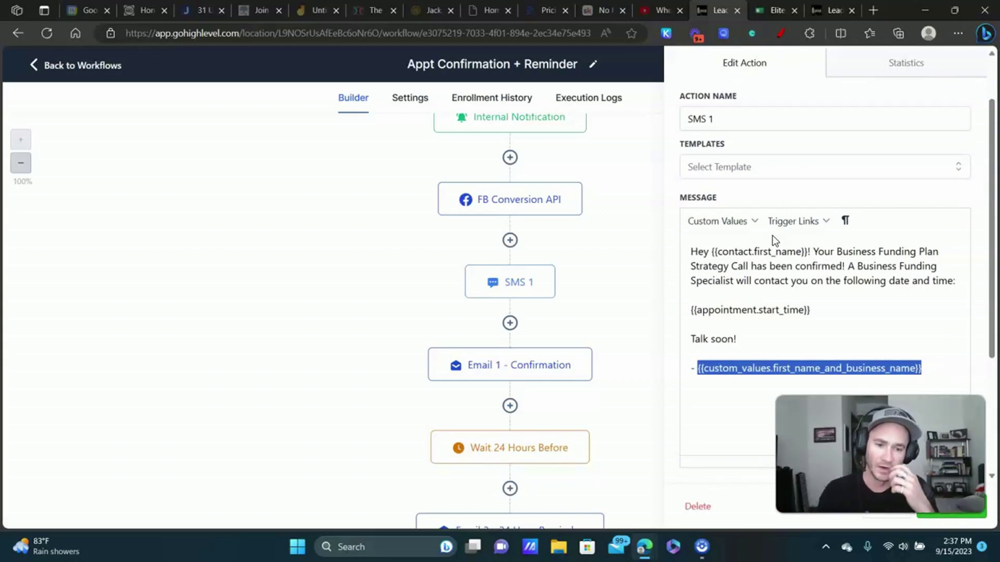
# - Replace the signature with the {{custom_values.first_name_and_business_name}} custom value
pyautogui.click(735, 223)
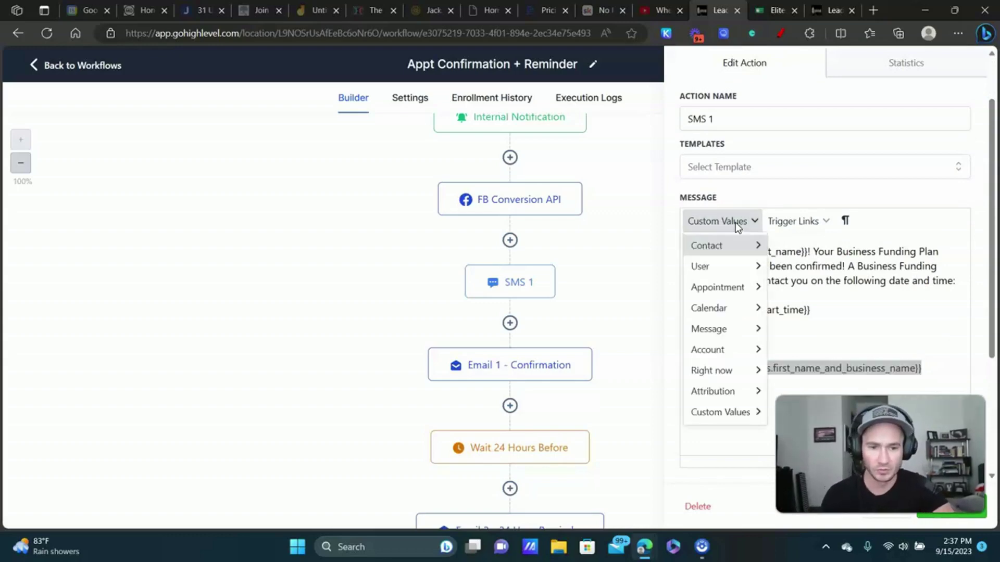
pyautogui.moveTo(721, 419)
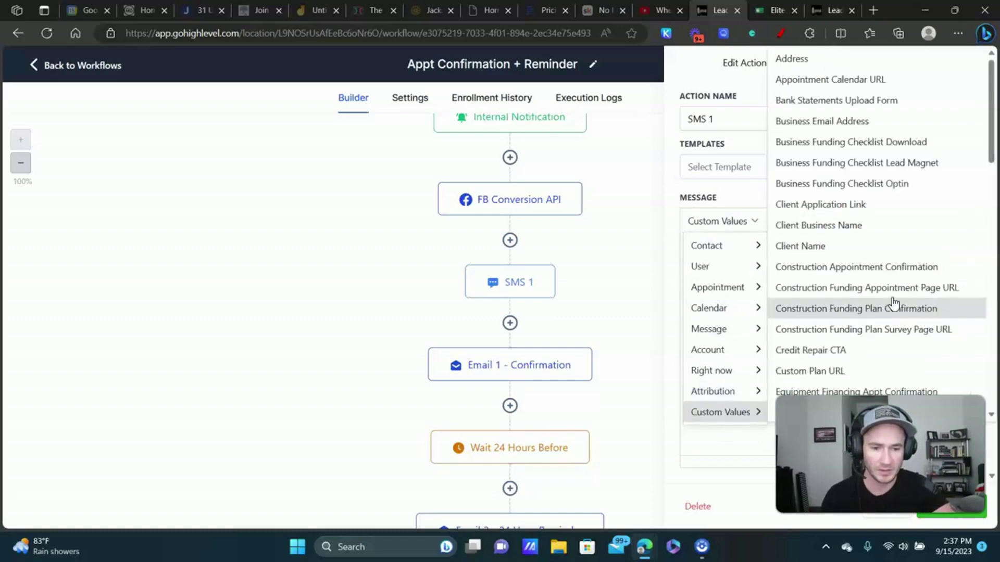
pyautogui.scroll(-8, 836, 187)
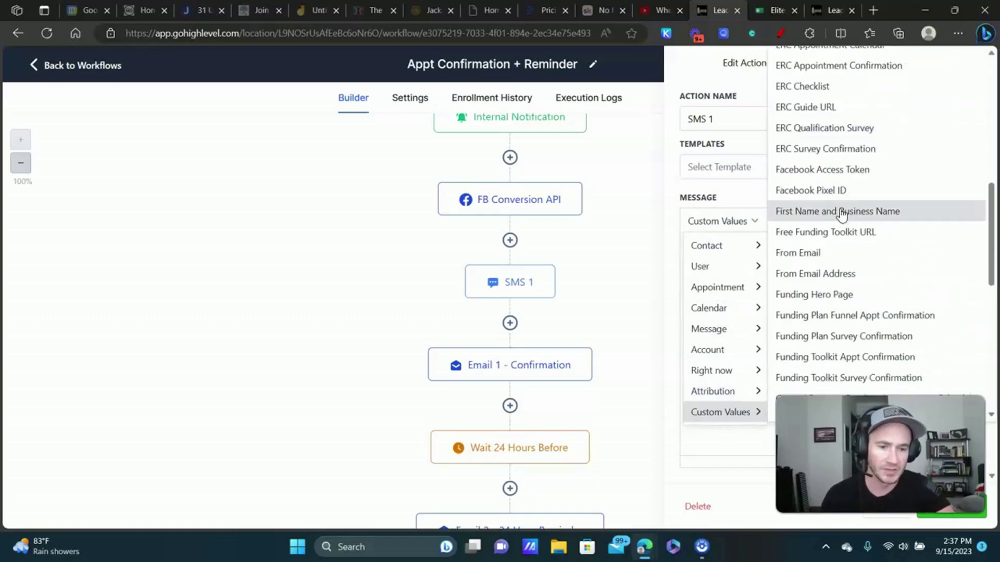
pyautogui.click(839, 211)
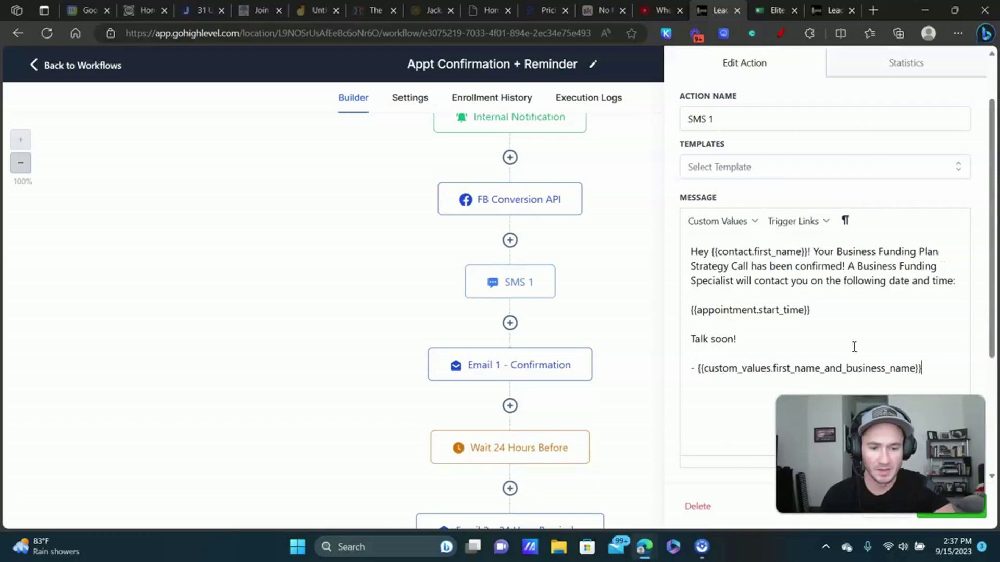
pyautogui.scroll(-3, 853, 346)
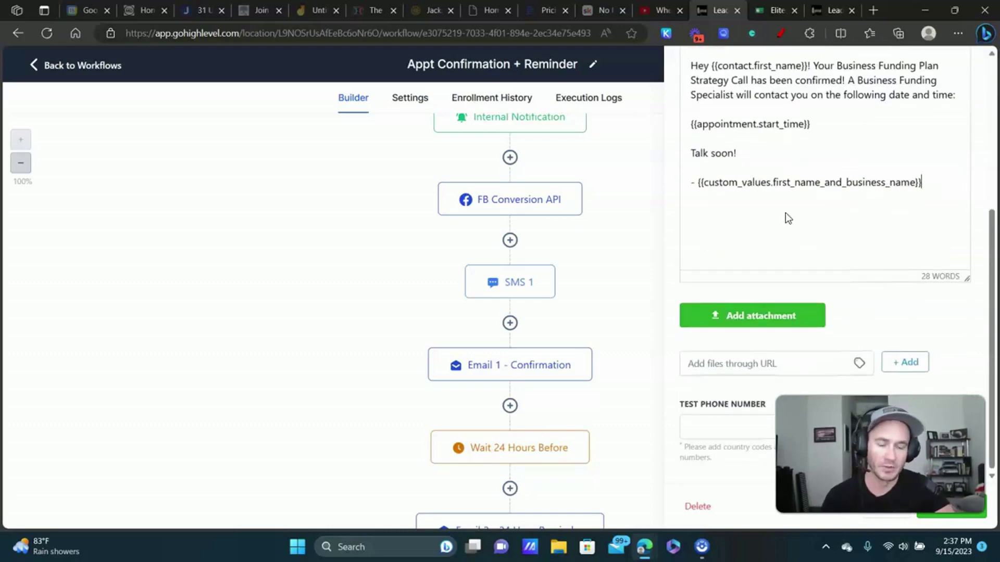
pyautogui.moveTo(833, 10)
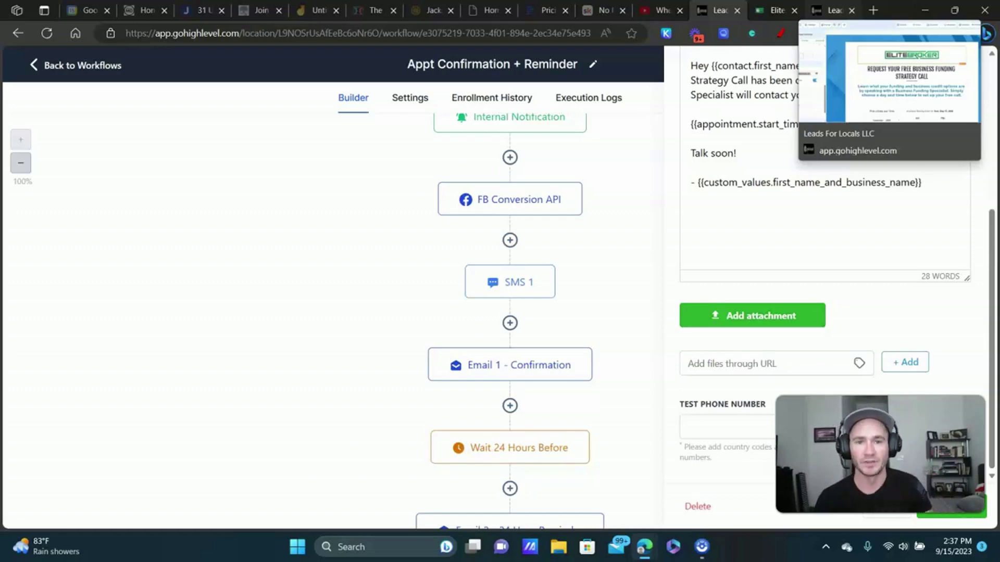
pyautogui.click(833, 10)
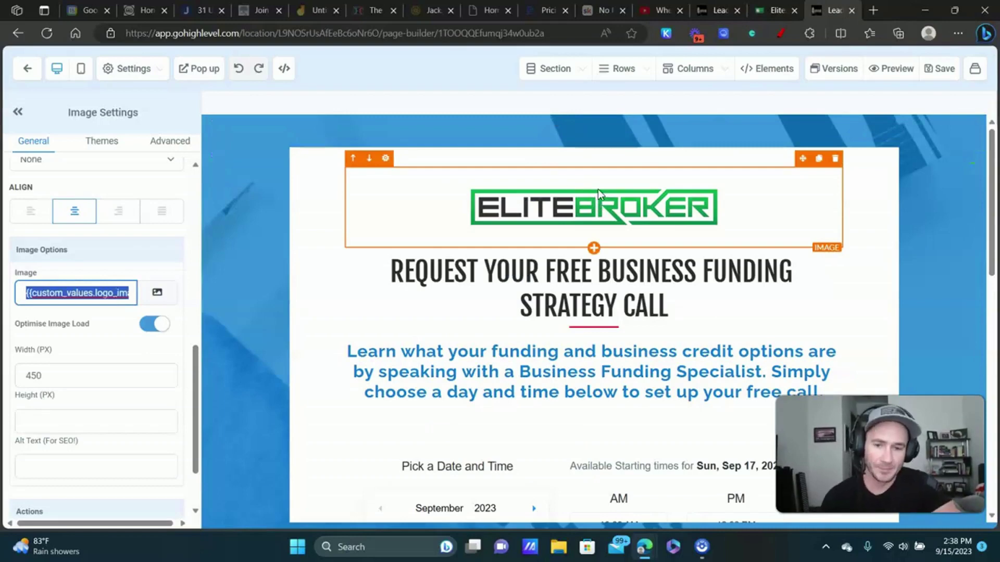
pyautogui.click(82, 296)
pyautogui.moveTo(24, 292); pyautogui.dragTo(104, 287)
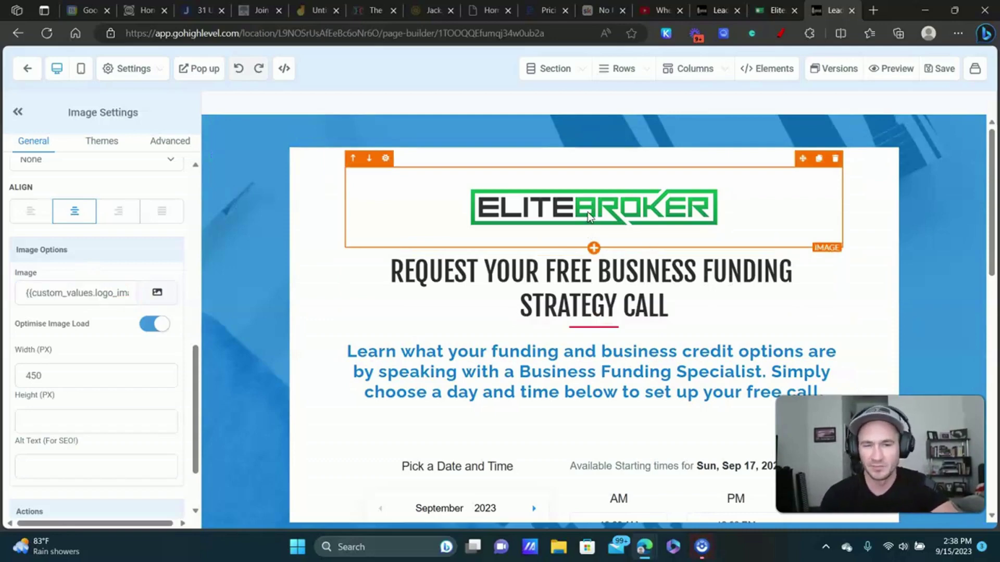
pyautogui.click(720, 10)
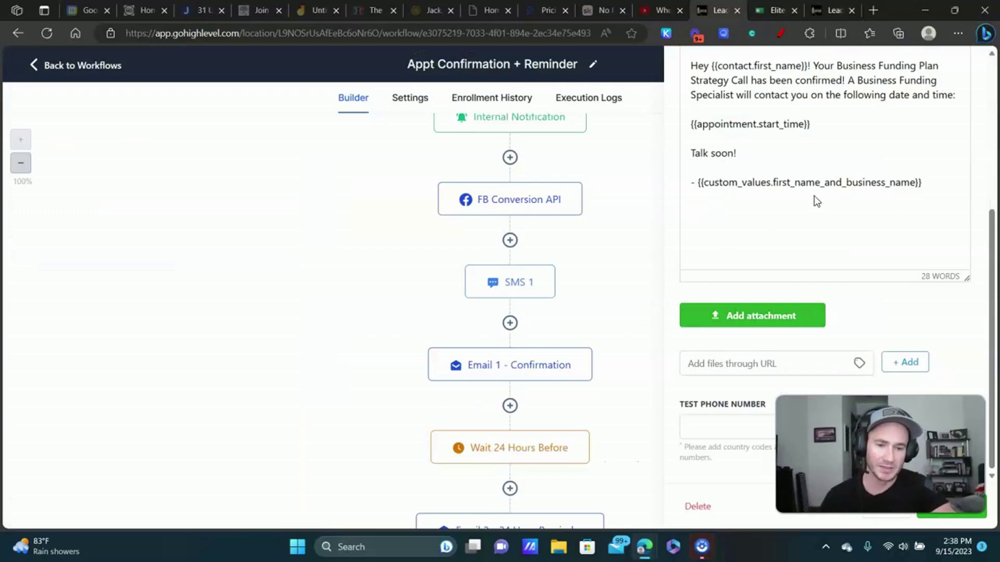
# - Close the SMS 1 action settings, return to the workflows list, and go to Marketing
pyautogui.scroll(5, 815, 201)
pyautogui.click(965, 71)
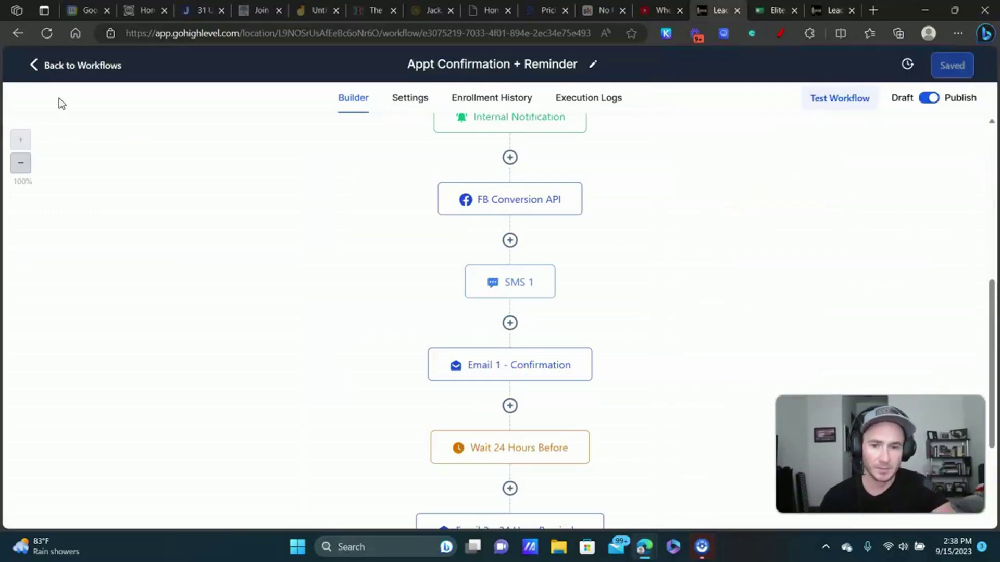
pyautogui.click(91, 67)
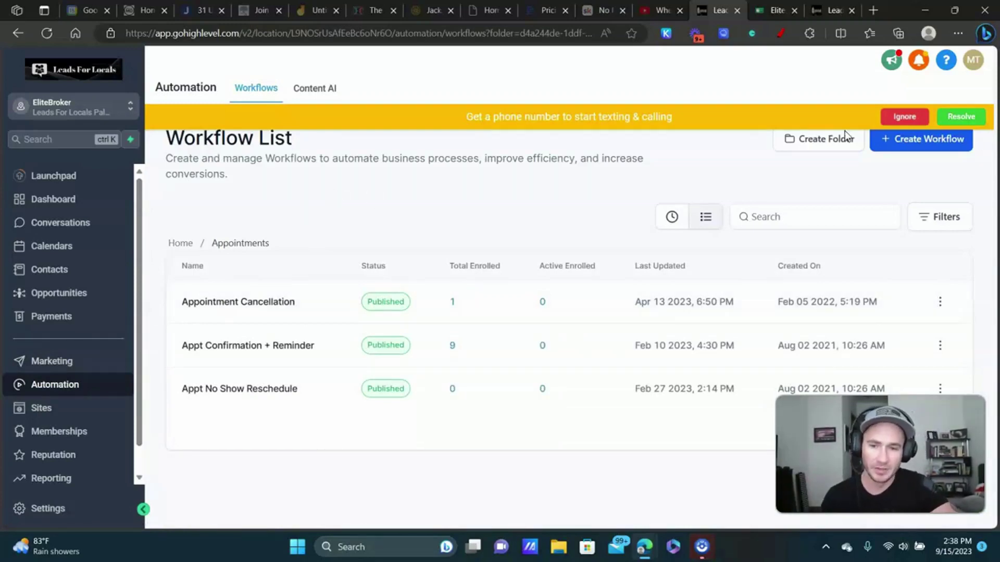
pyautogui.click(913, 123)
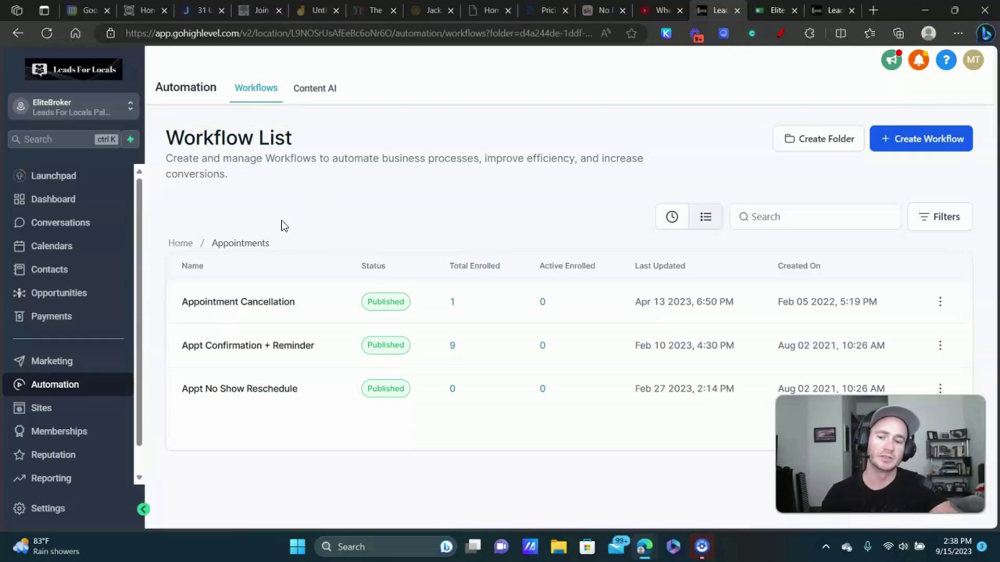
pyautogui.click(57, 360)
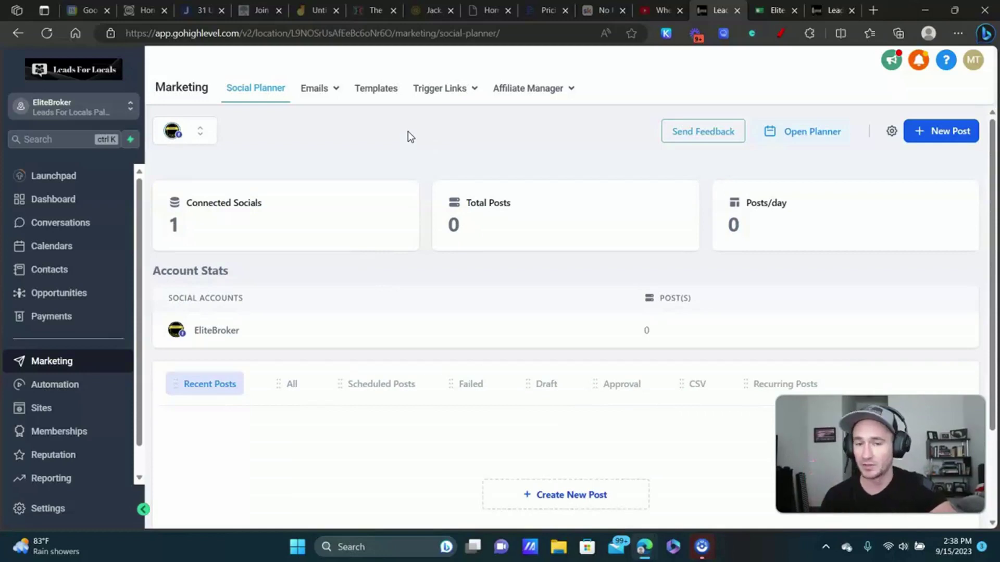
# - Open the 'Construction Funding Approved But Lost - Email 1' template from the Construction templates folder
pyautogui.moveTo(317, 96)
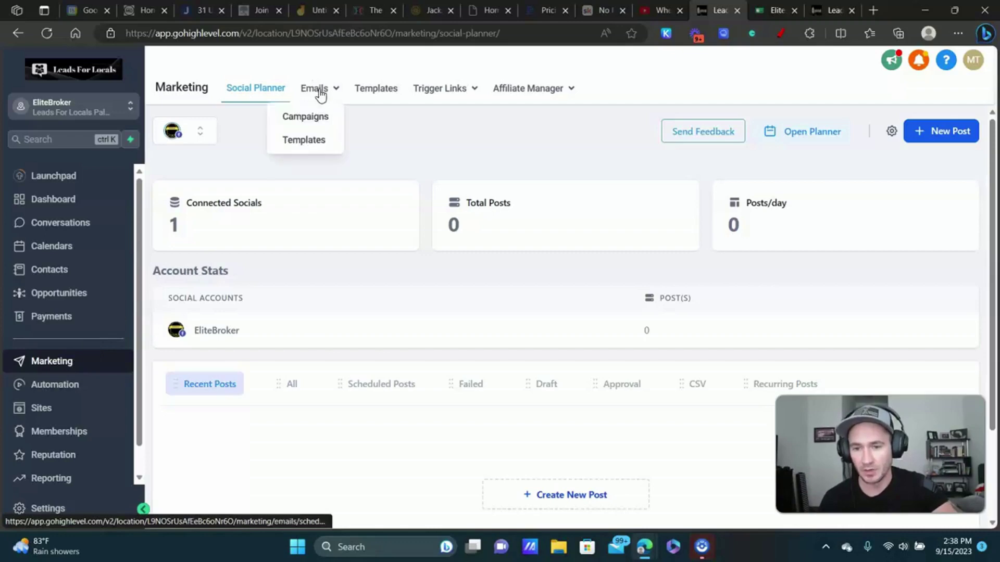
pyautogui.click(307, 142)
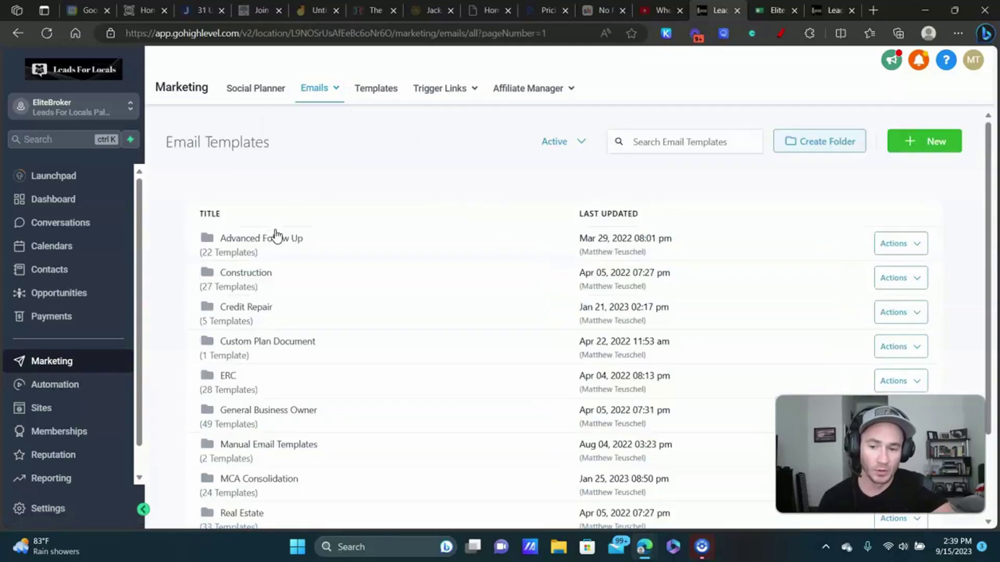
pyautogui.click(259, 272)
pyautogui.click(326, 265)
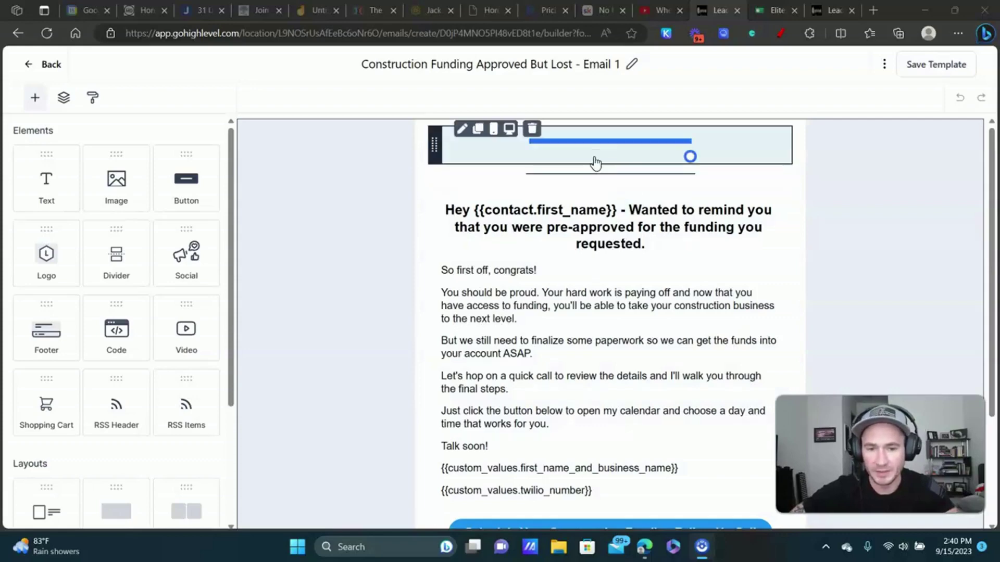
pyautogui.click(590, 146)
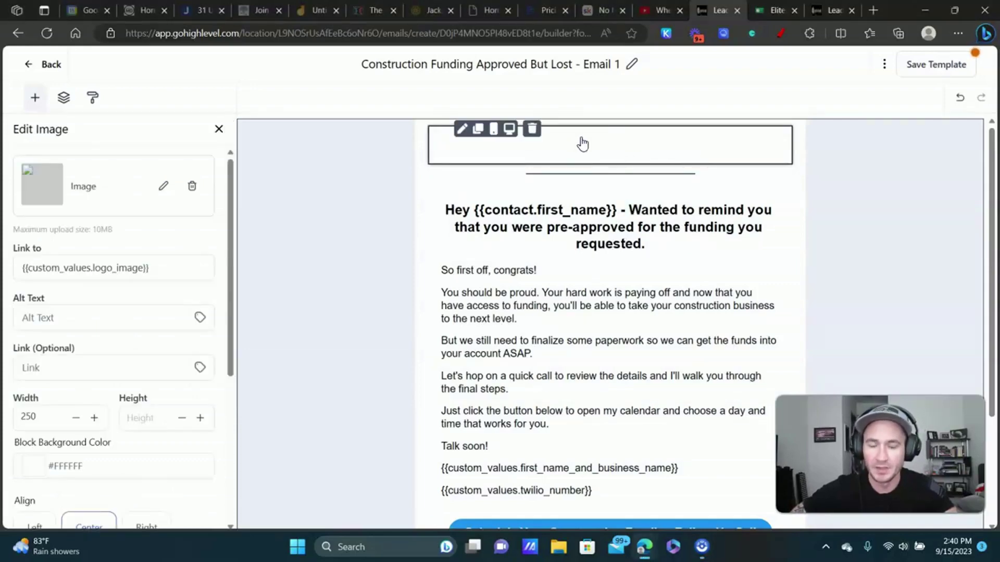
pyautogui.moveTo(171, 268)
pyautogui.mouseDown()
pyautogui.moveTo(11, 273)
pyautogui.moveTo(152, 269)
pyautogui.mouseUp()
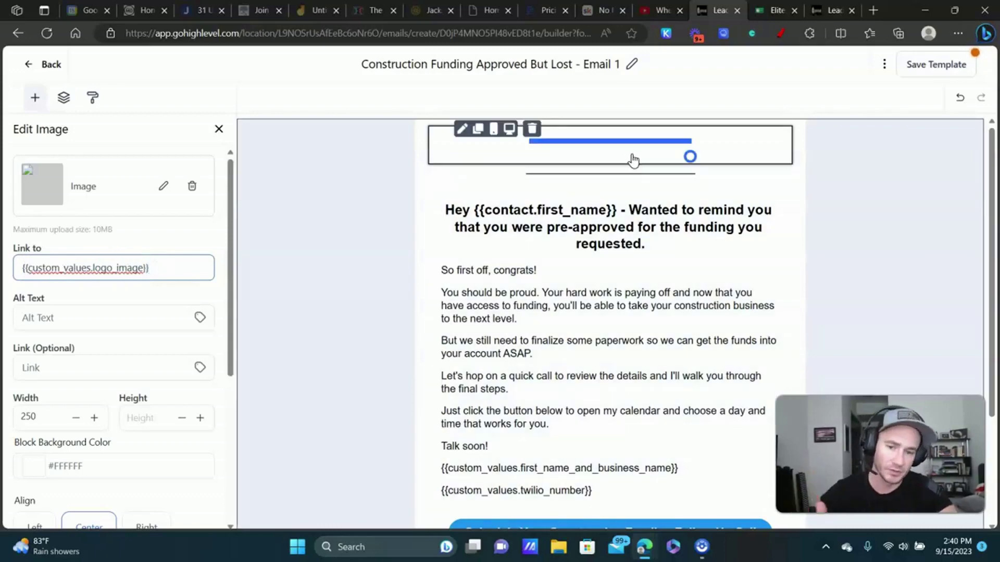
pyautogui.scroll(-2, 630, 161)
pyautogui.click(516, 349)
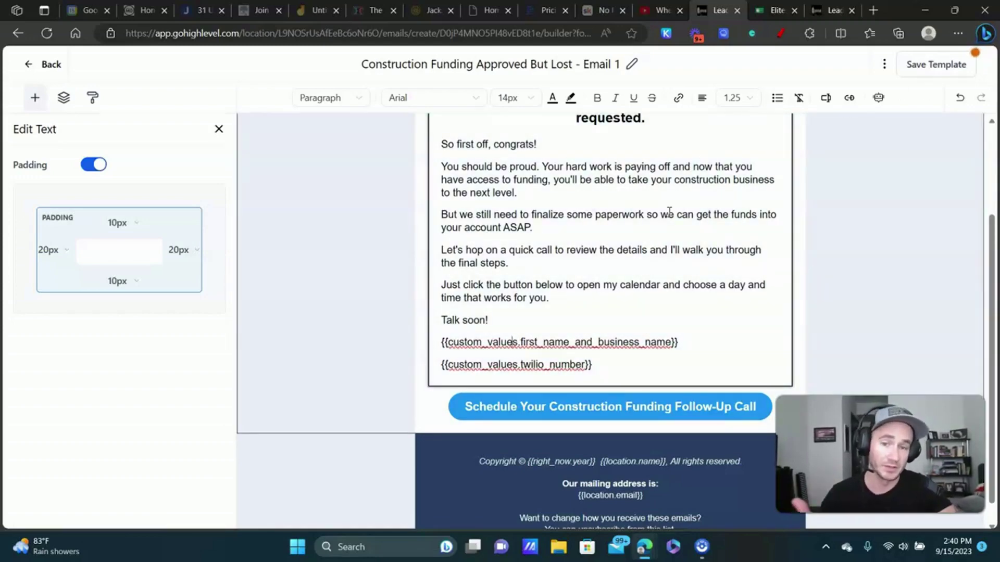
# - Review the template's From Name and From Email custom values in Template Settings, then close it unchanged
pyautogui.click(885, 66)
pyautogui.click(880, 187)
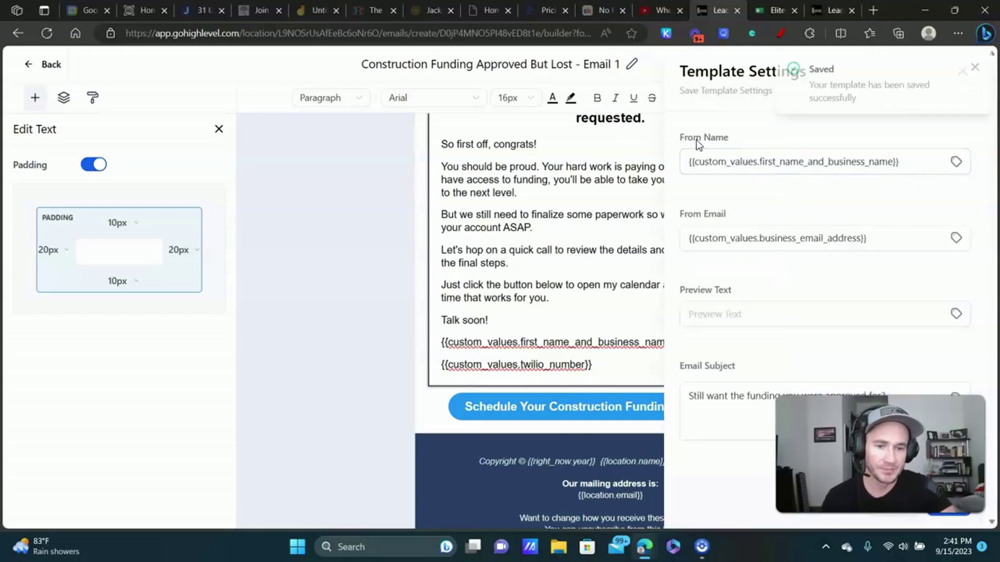
pyautogui.click(699, 238)
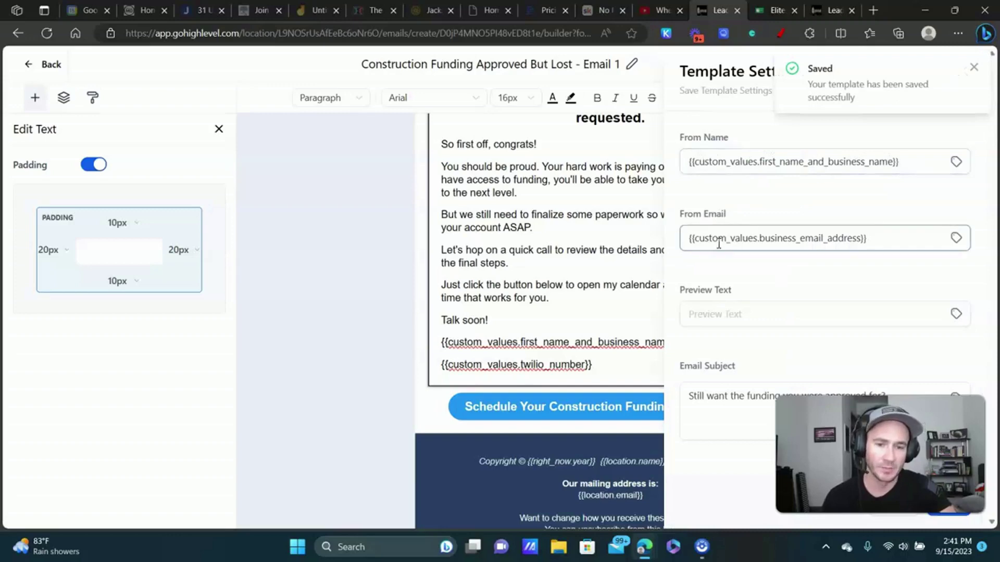
pyautogui.click(957, 163)
pyautogui.scroll(-5, 923, 225)
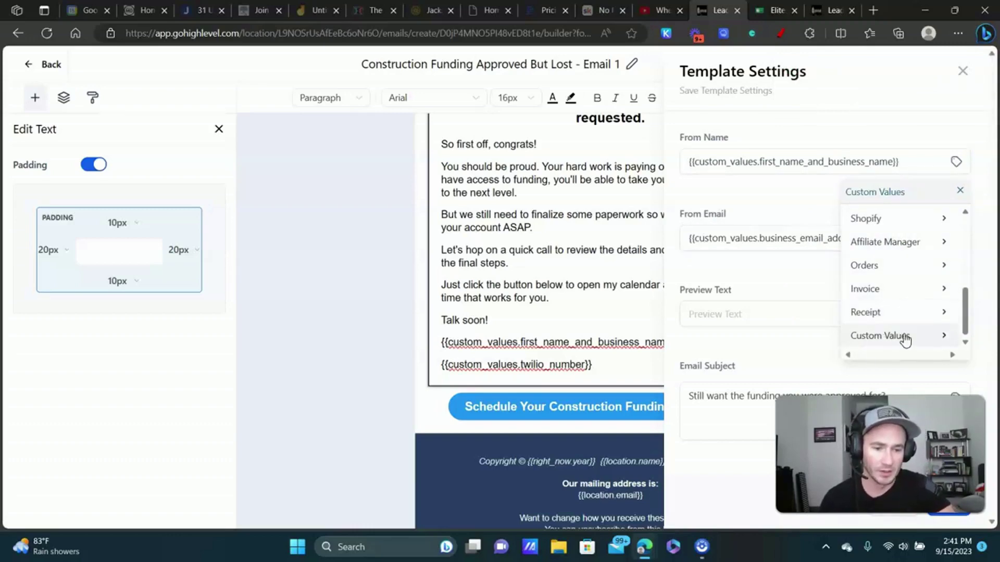
pyautogui.click(867, 337)
pyautogui.scroll(-4, 847, 270)
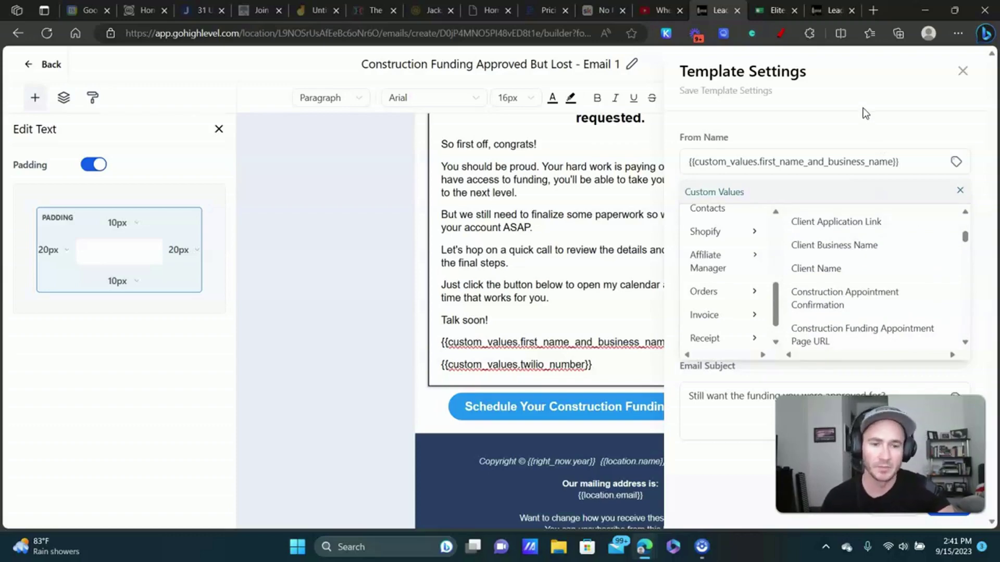
pyautogui.click(890, 126)
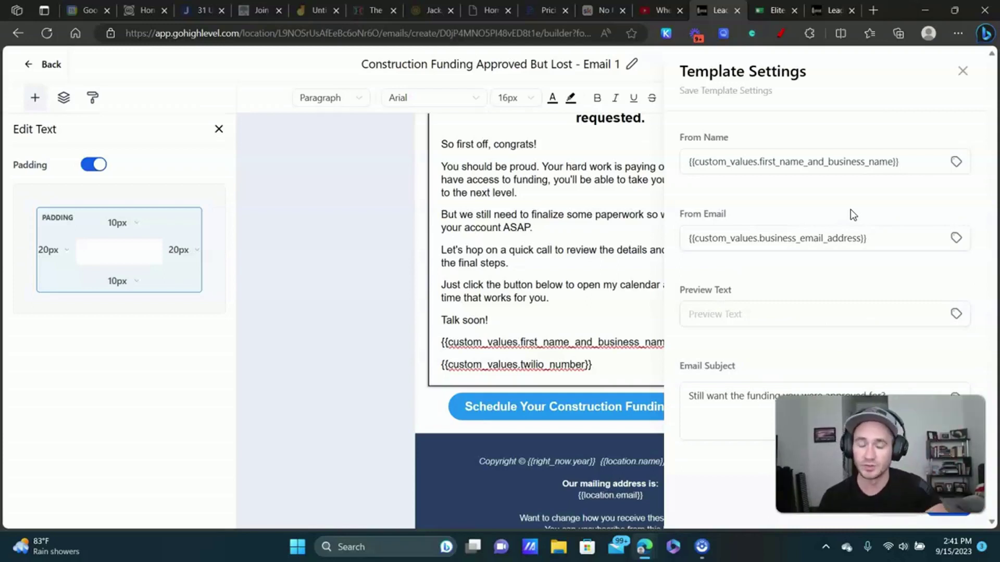
pyautogui.click(963, 71)
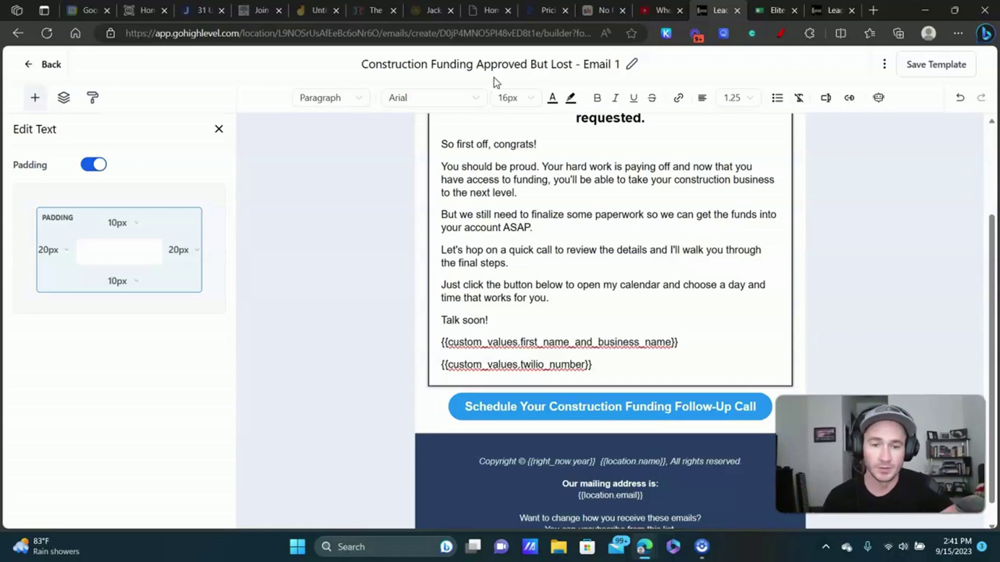
pyautogui.click(604, 406)
pyautogui.scroll(-3, 172, 291)
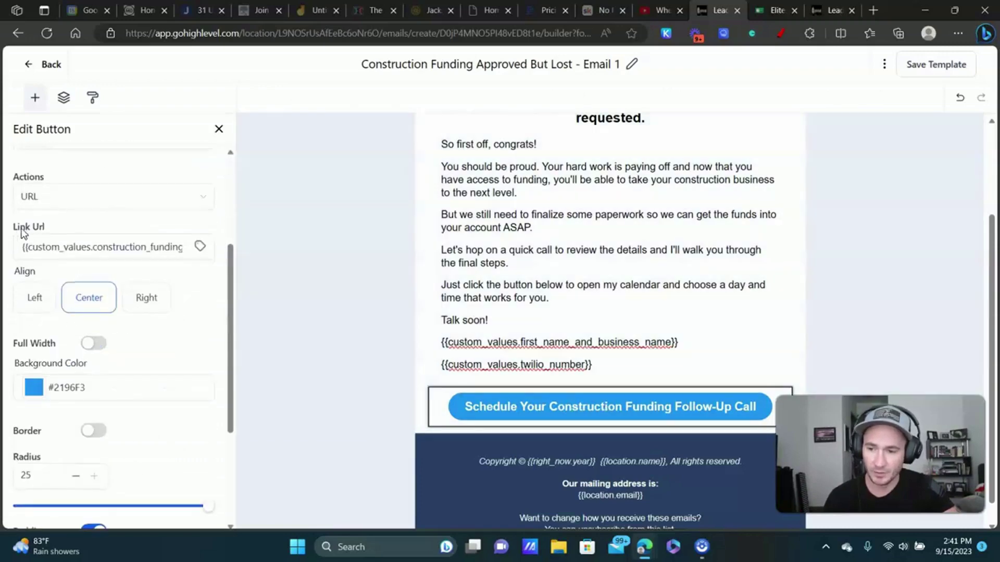
pyautogui.click(64, 246)
pyautogui.moveTo(23, 246); pyautogui.dragTo(181, 247)
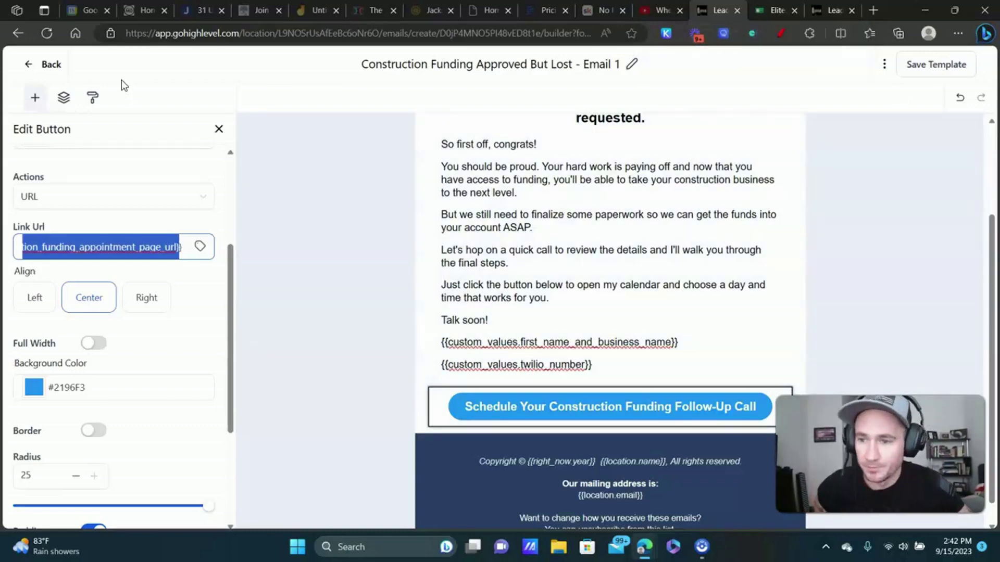
# - Leave the email builder and return to the Email Templates list
pyautogui.click(50, 65)
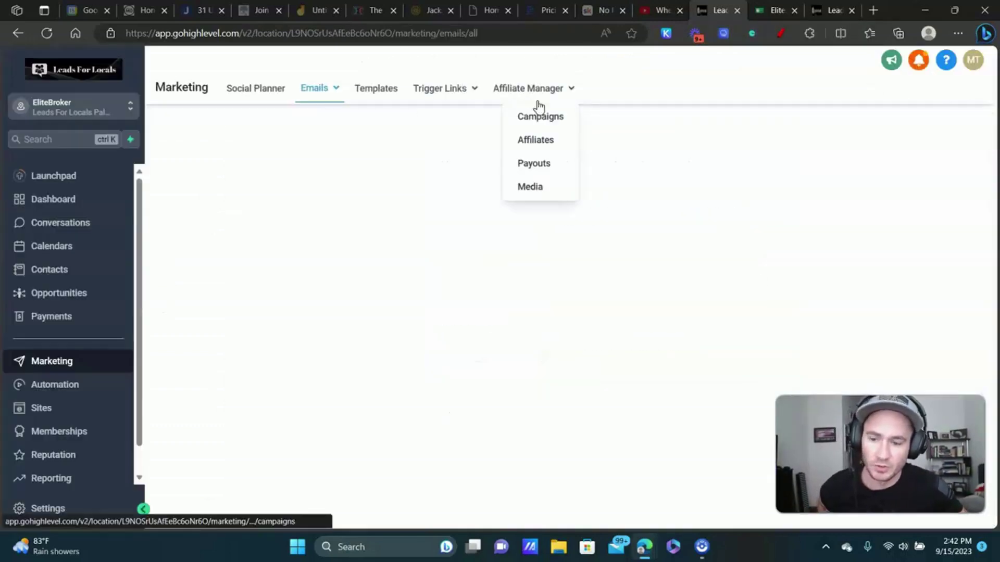